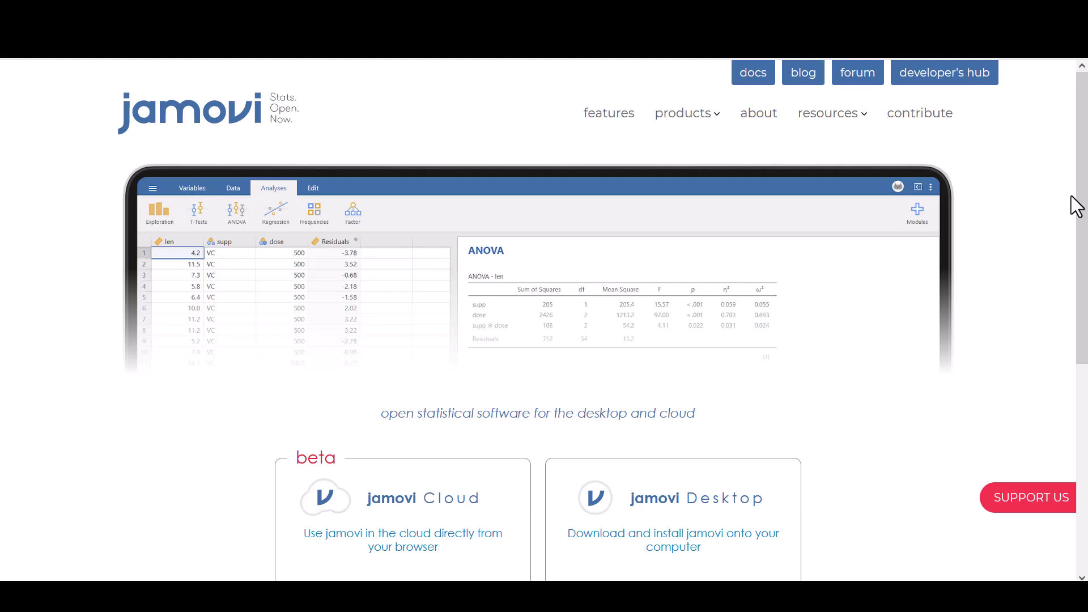
# - Scroll through the Excel sheet of Height, Weight, Calories and Gender data
pyautogui.scroll(-3, 1077, 206)
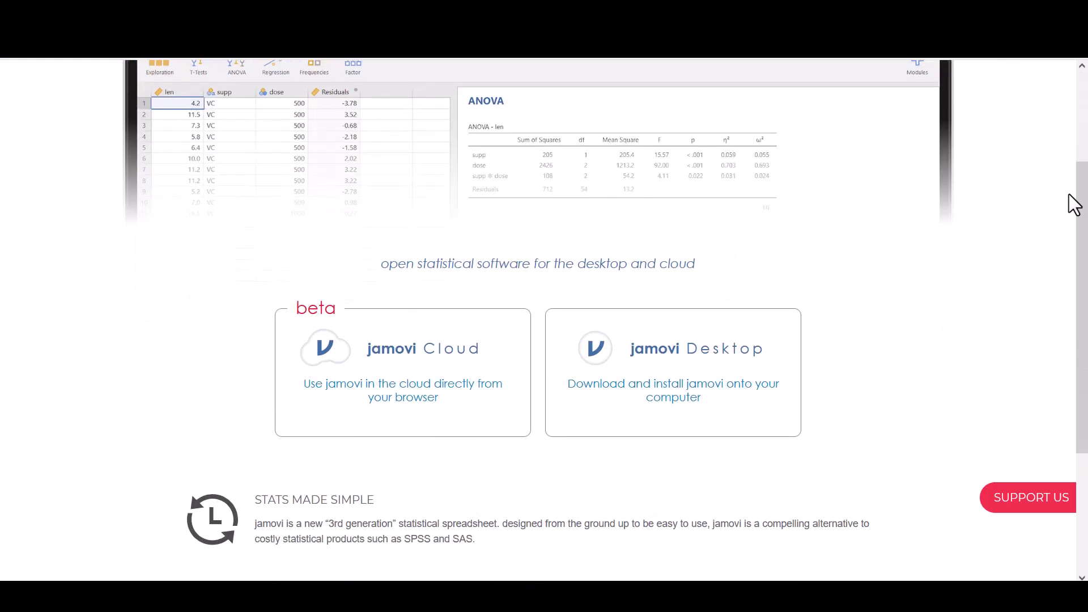
pyautogui.scroll(-3, 1075, 206)
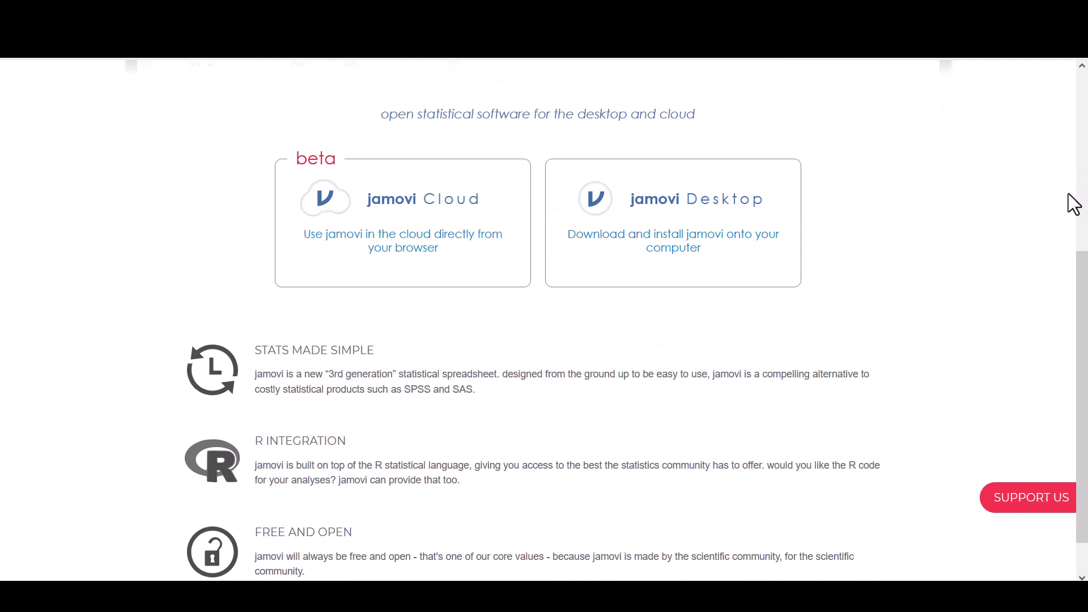
pyautogui.scroll(5, 1068, 193)
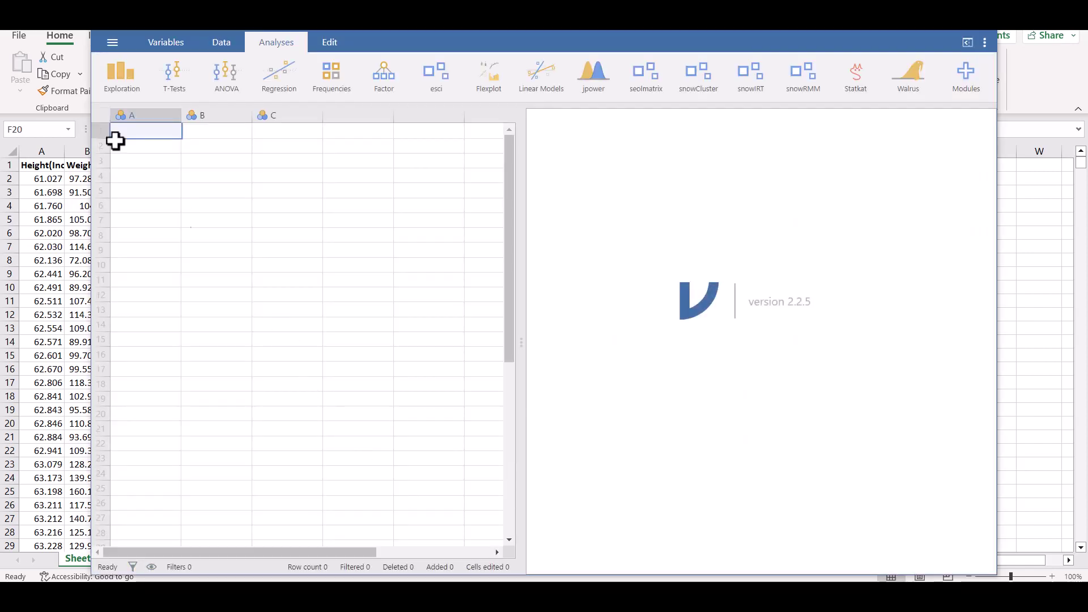
# - Load weight-height4.xlsx from This PC into jamovi
pyautogui.click(112, 44)
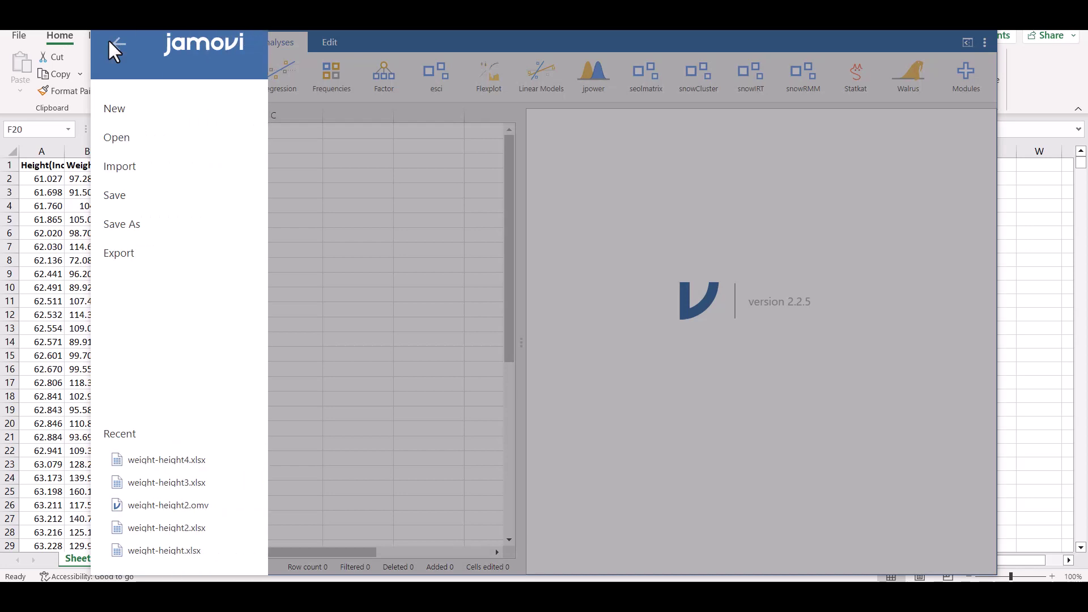
pyautogui.click(127, 144)
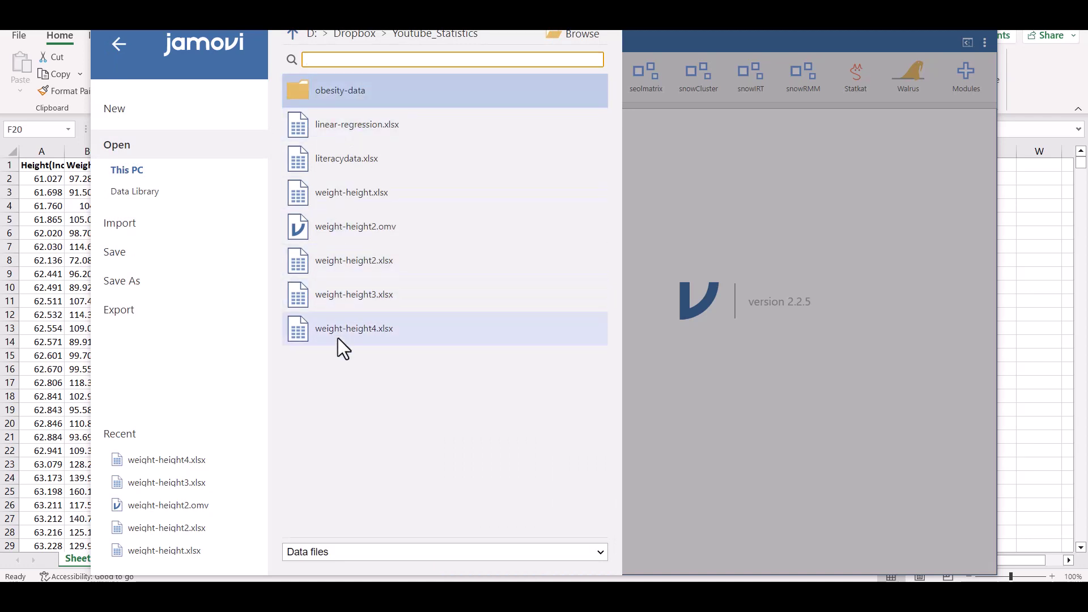
pyautogui.click(349, 327)
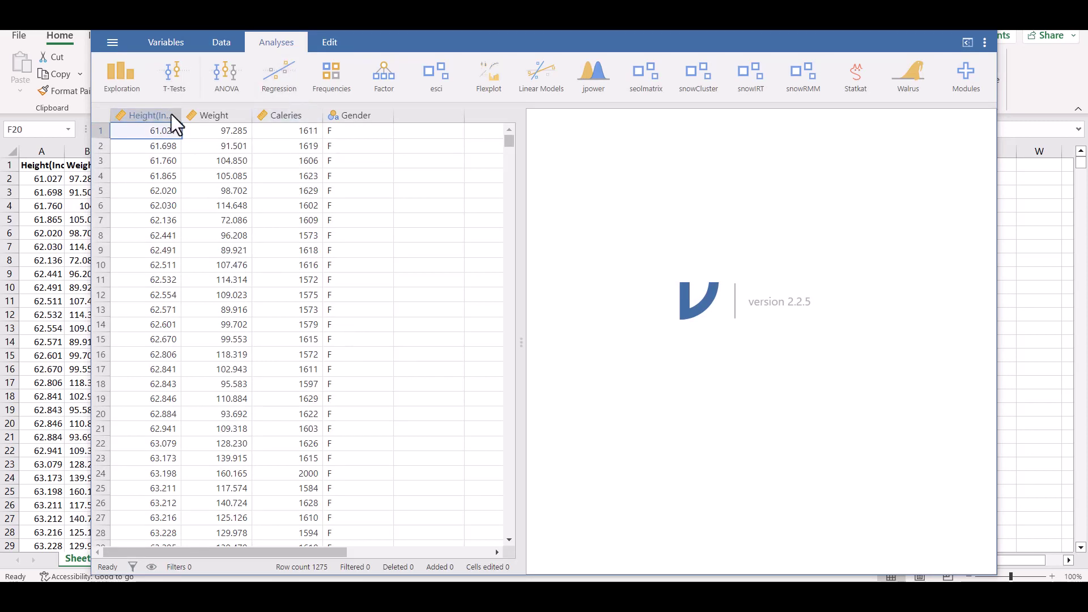
# - Start a new Linear Regression analysis from the Regression menu
pyautogui.click(274, 73)
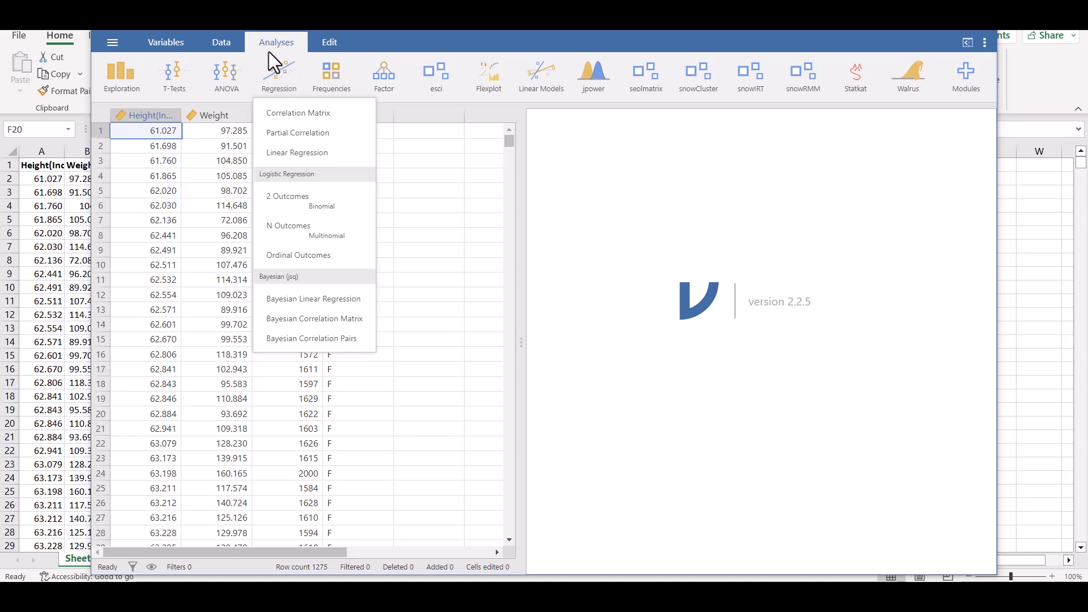
pyautogui.click(282, 154)
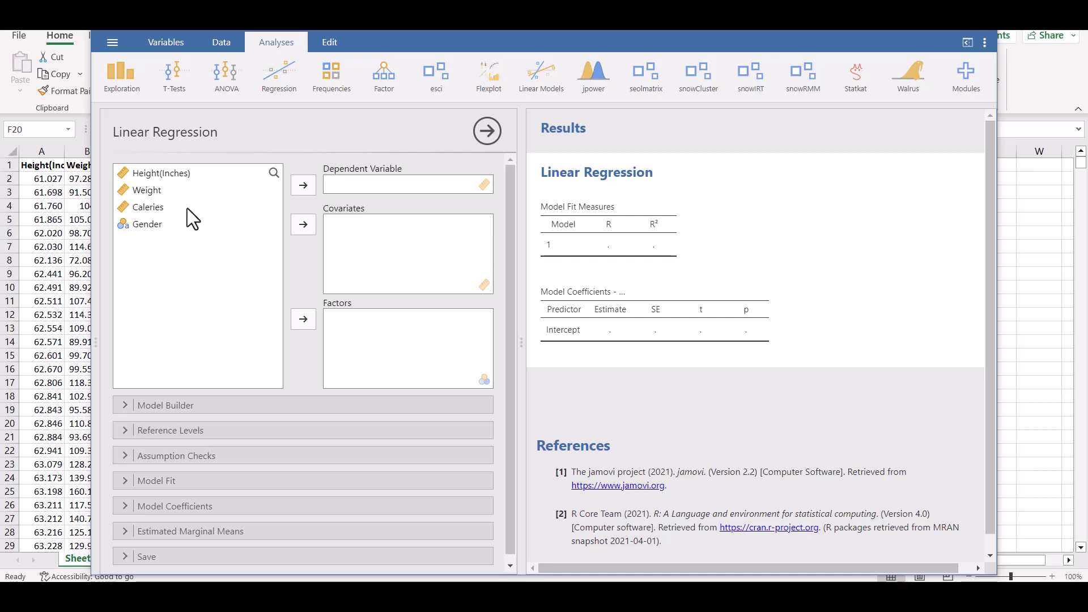
# - Set Weight as the dependent variable and Height(Inches) as the covariate
pyautogui.click(167, 174)
pyautogui.click(156, 195)
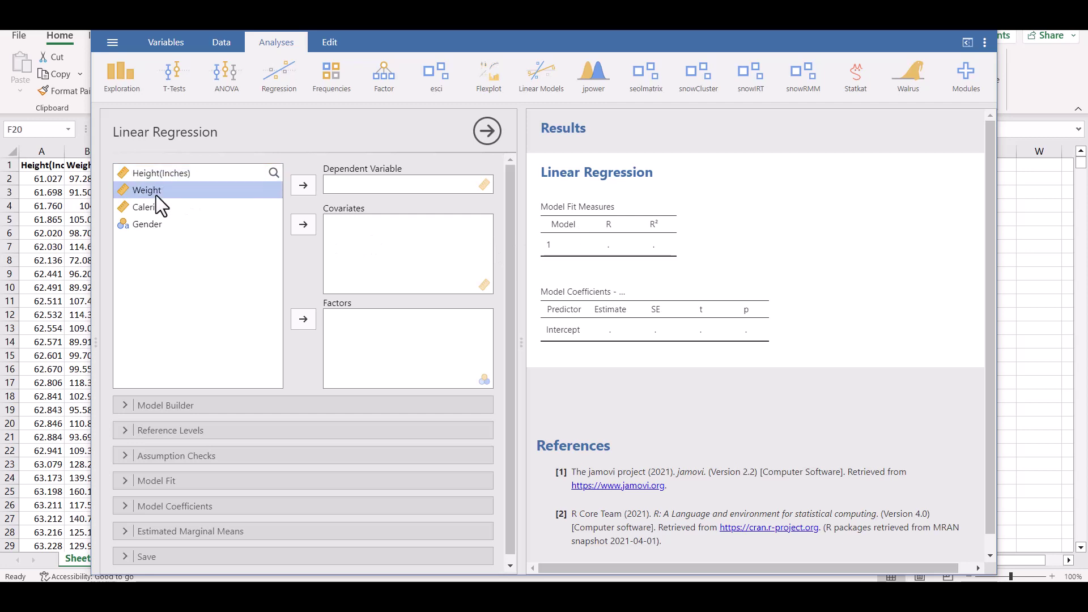
pyautogui.click(304, 186)
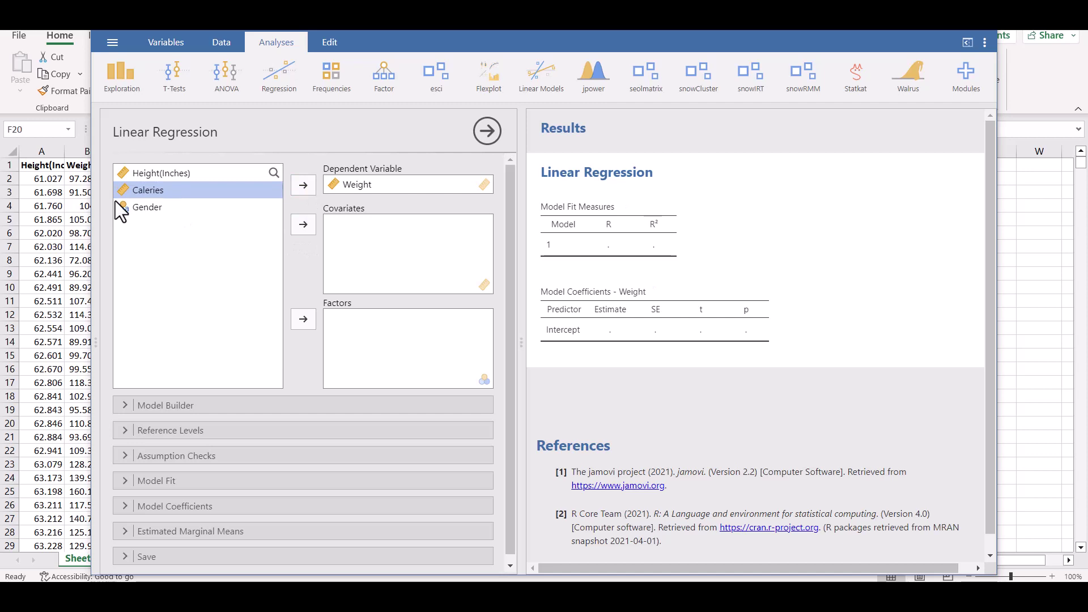
pyautogui.click(134, 172)
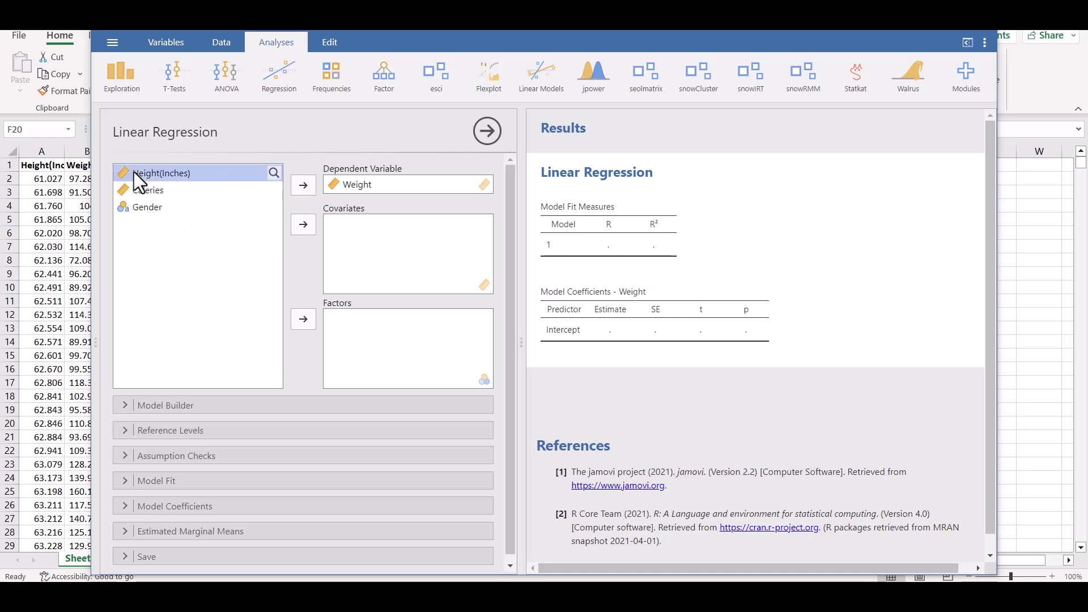
pyautogui.click(306, 224)
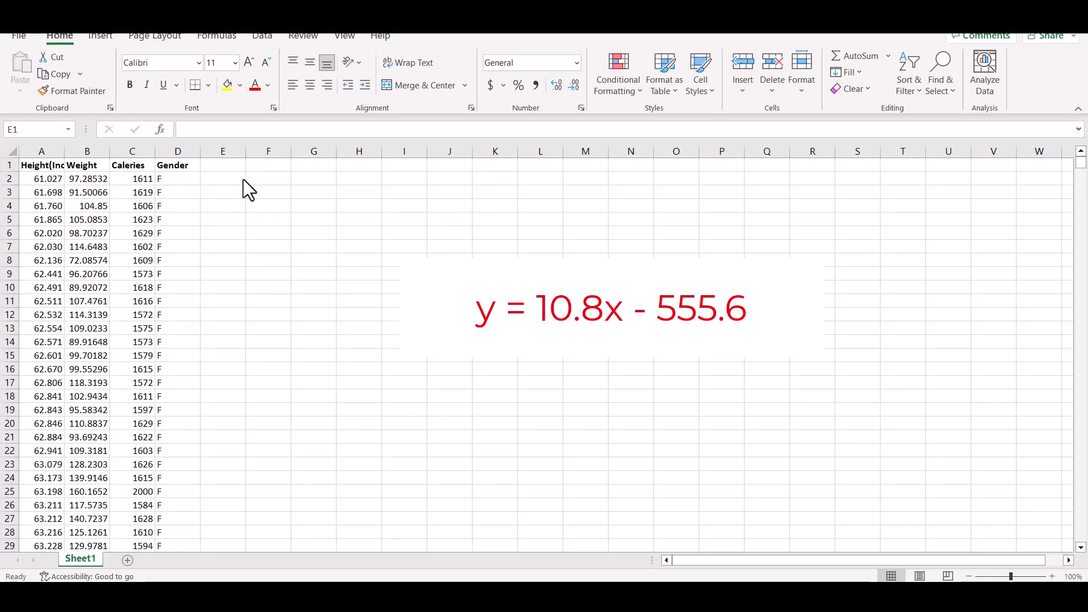
# - Enter the predicted-weight formula =A2*10.8+-555.6 in cell F2
pyautogui.click(266, 179)
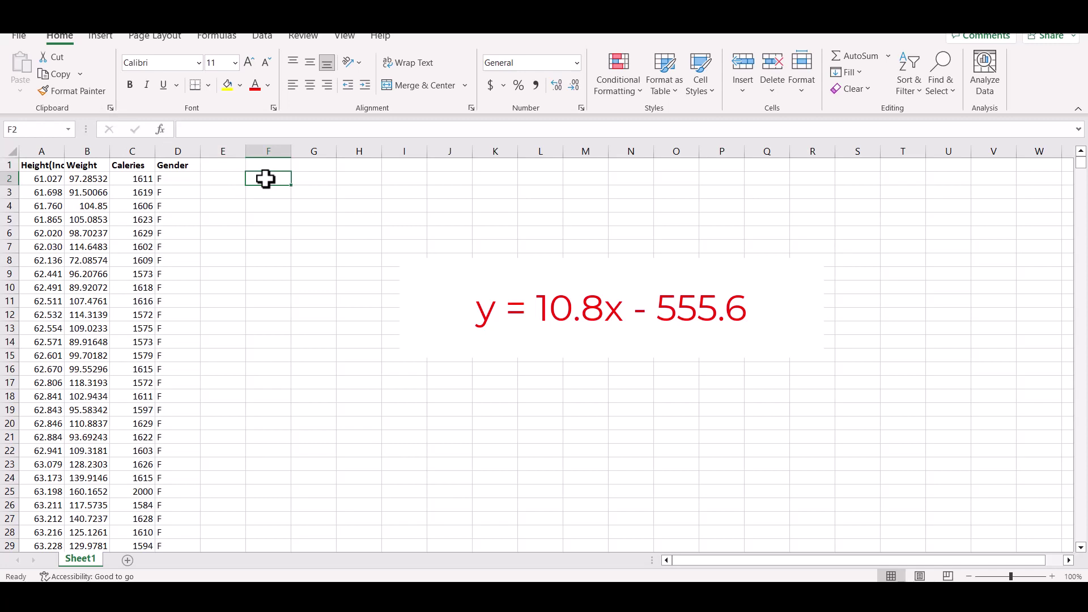
pyautogui.write('=')
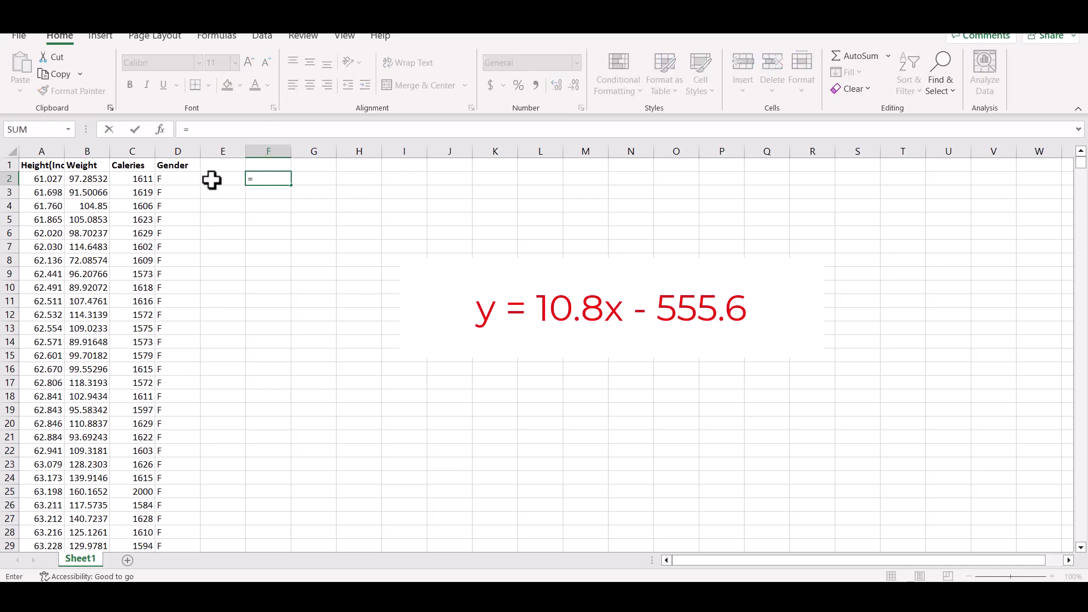
pyautogui.click(43, 179)
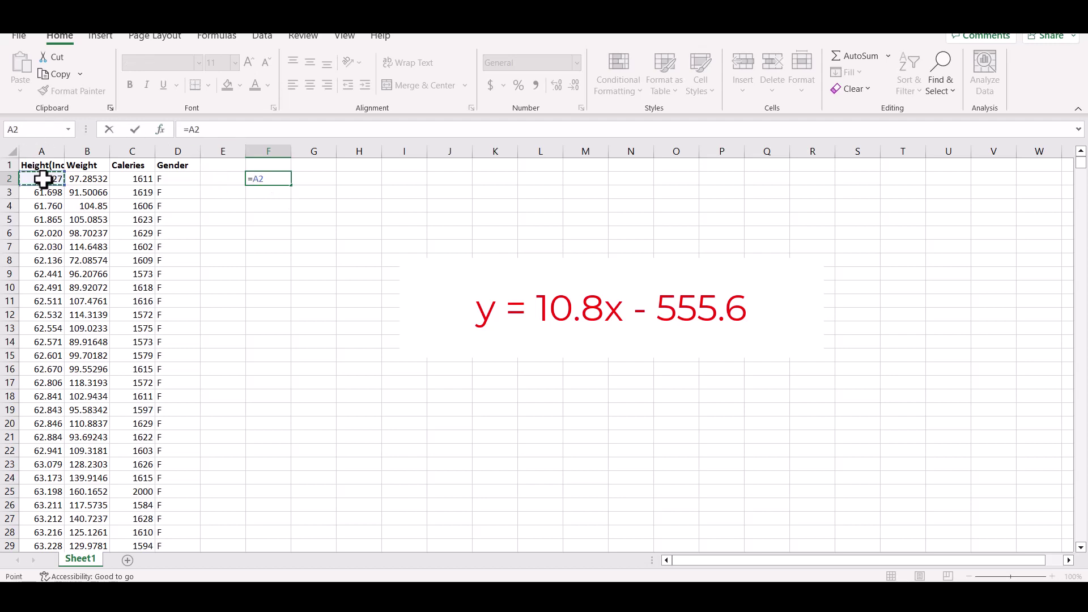
pyautogui.write('*10.8')
pyautogui.write('+')
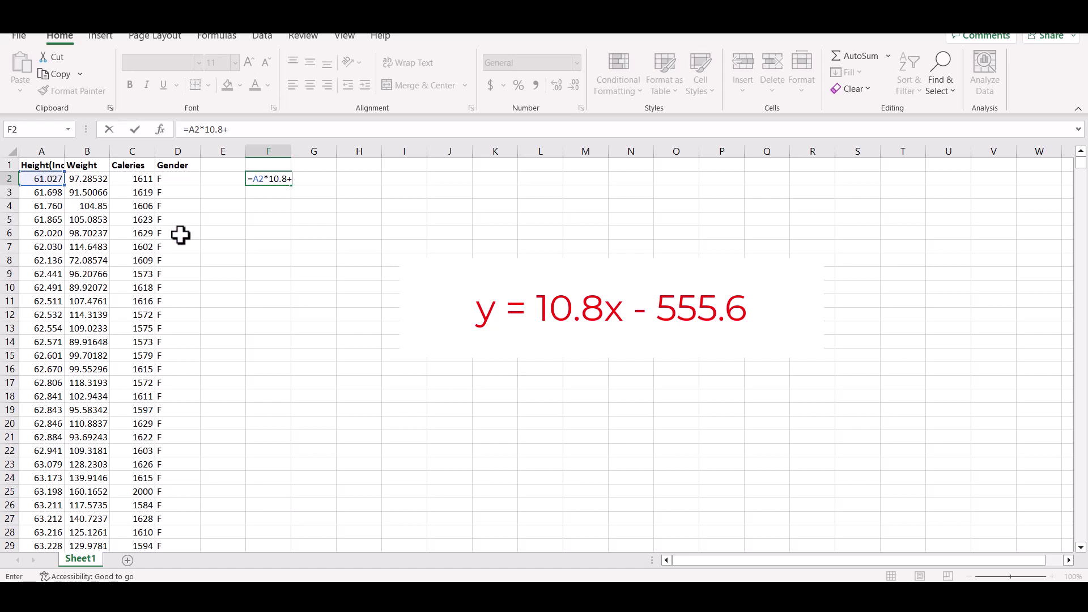
pyautogui.press('BackSpace')
pyautogui.write('-555.6')
pyautogui.press('Return')
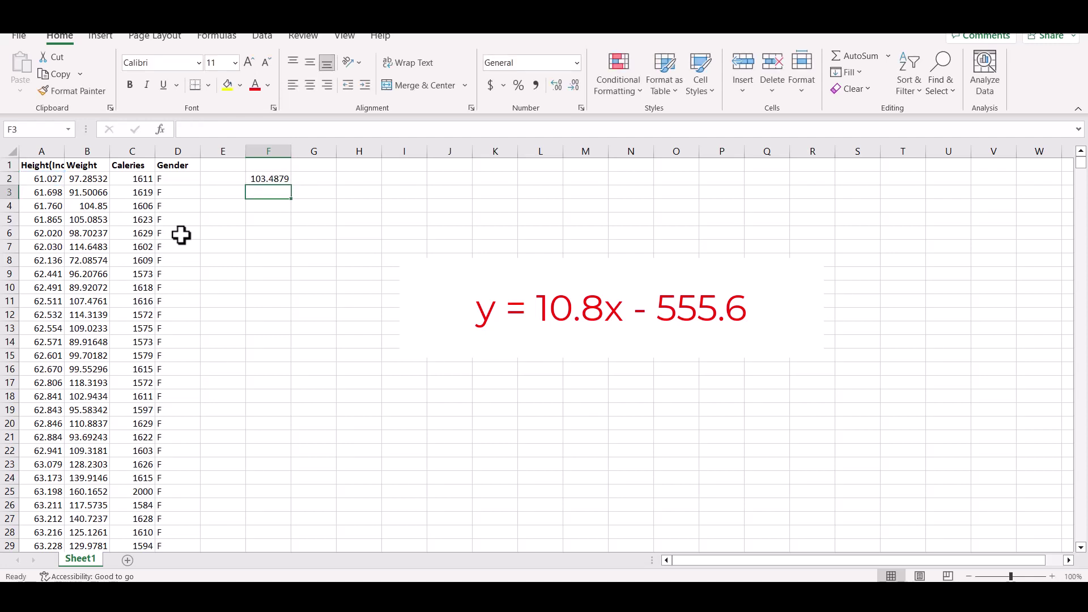
# - Copy the F2 formula down to F24 and compare predicted with actual weights
pyautogui.click(280, 179)
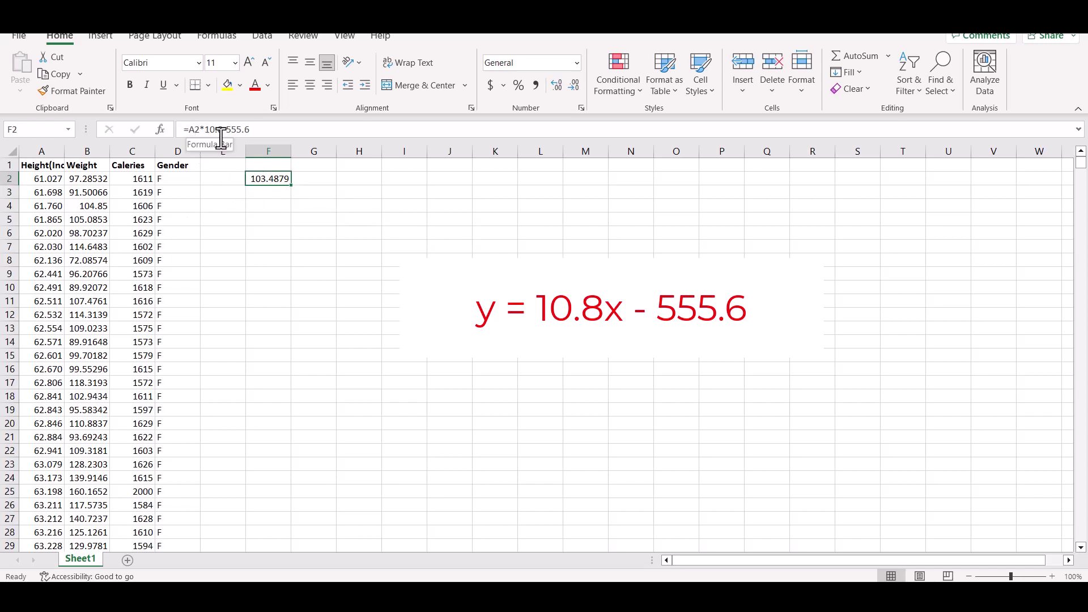
pyautogui.moveTo(291, 182); pyautogui.dragTo(294, 492)
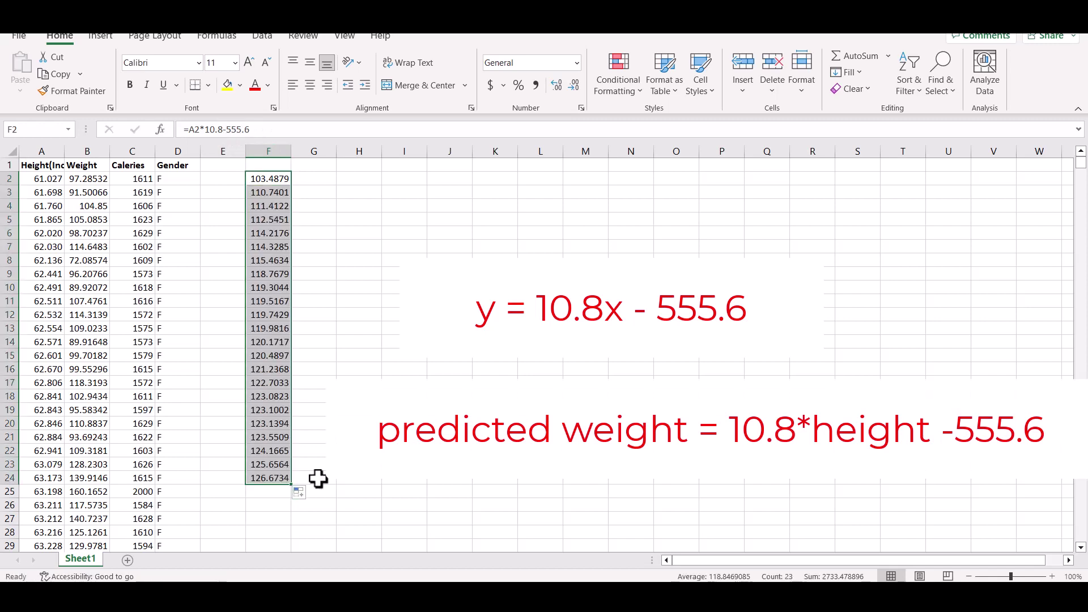
pyautogui.click(265, 478)
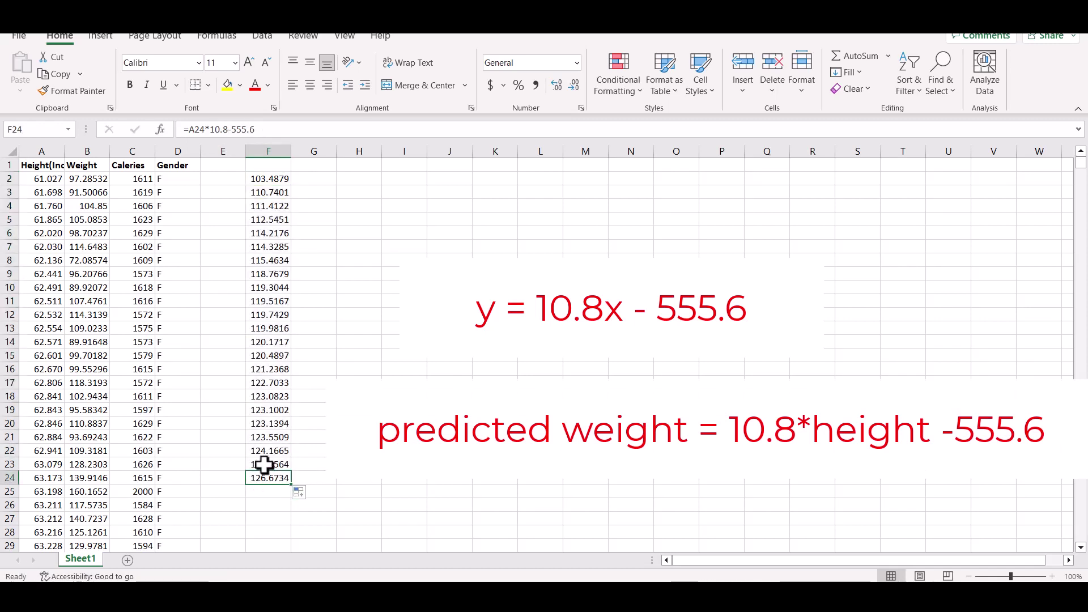
pyautogui.click(265, 465)
pyautogui.click(79, 465)
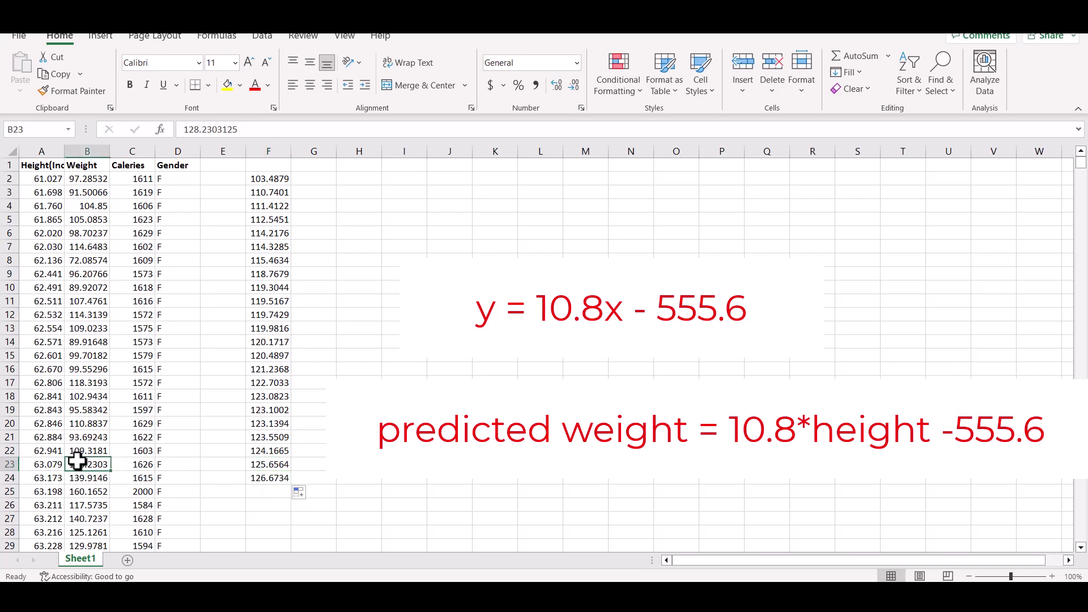
pyautogui.click(260, 464)
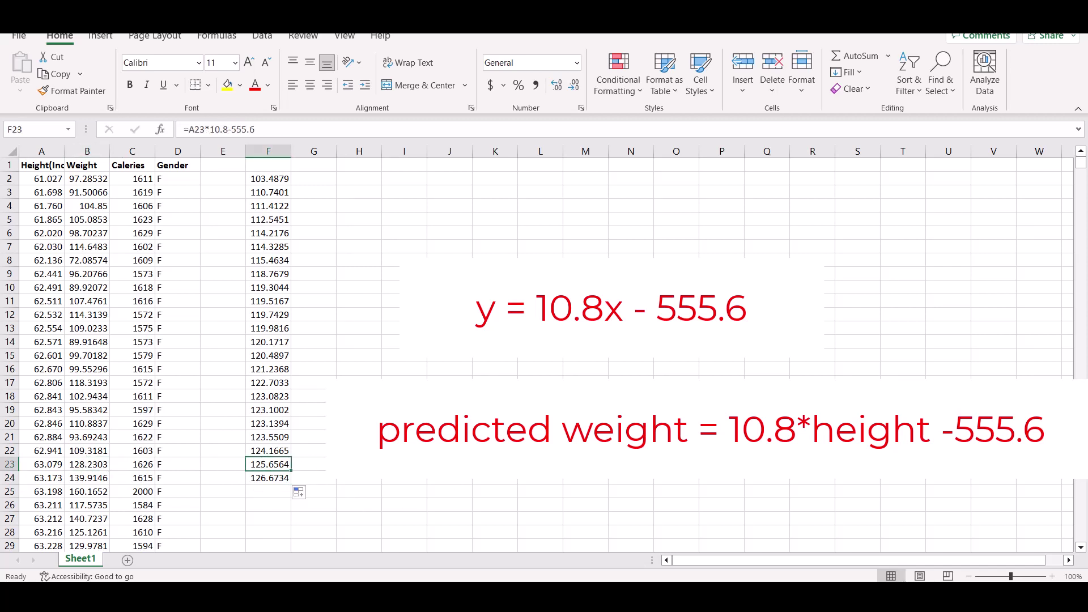
pyautogui.click(397, 378)
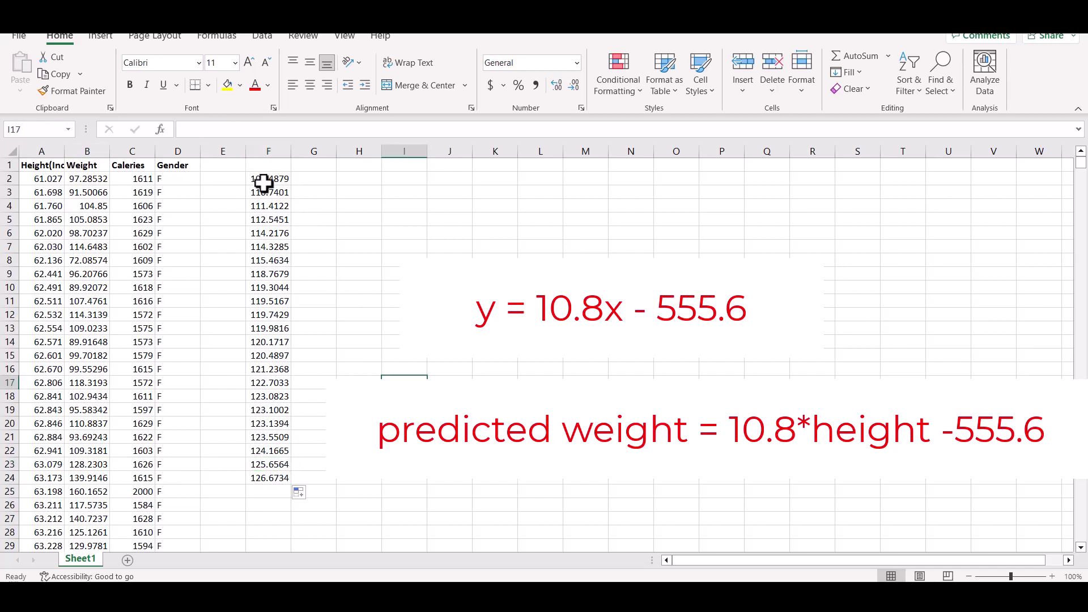
pyautogui.click(267, 329)
pyautogui.click(450, 329)
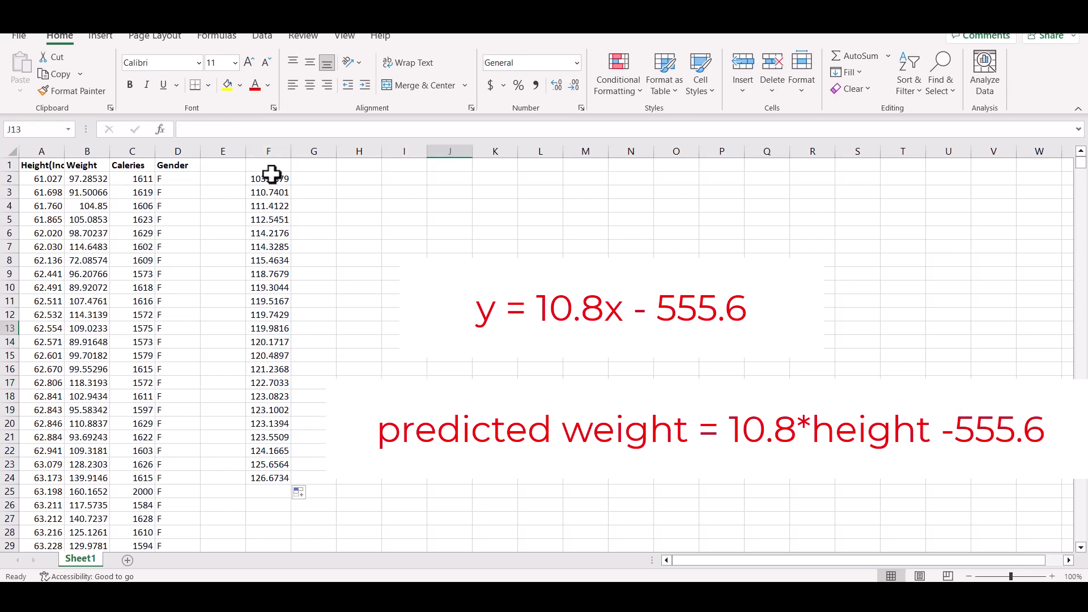
pyautogui.click(266, 517)
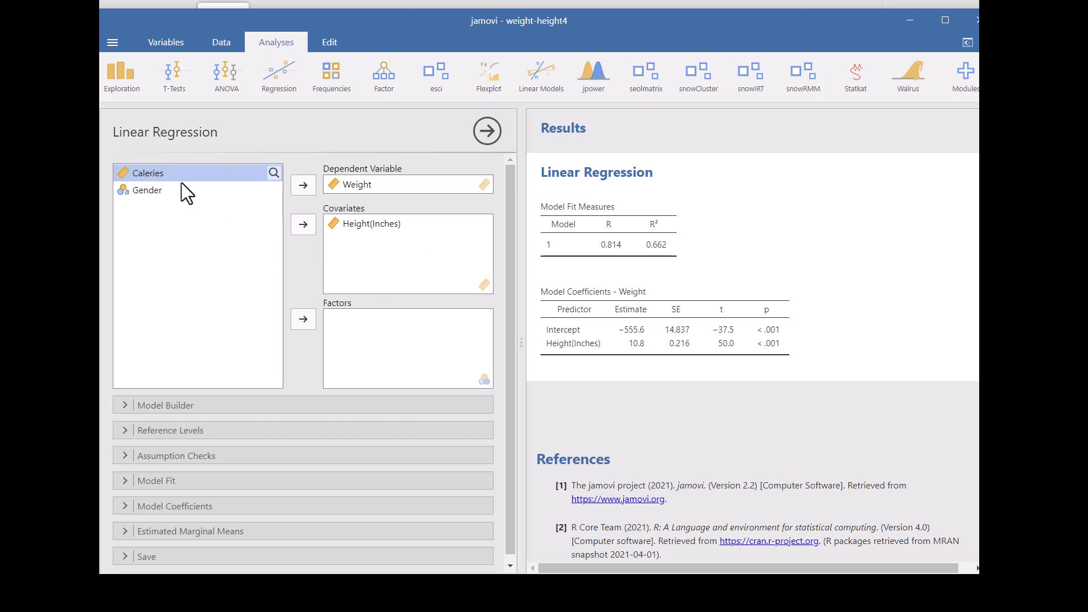
# - Move Calories into Covariates alongside Height(Inches)
pyautogui.click(299, 226)
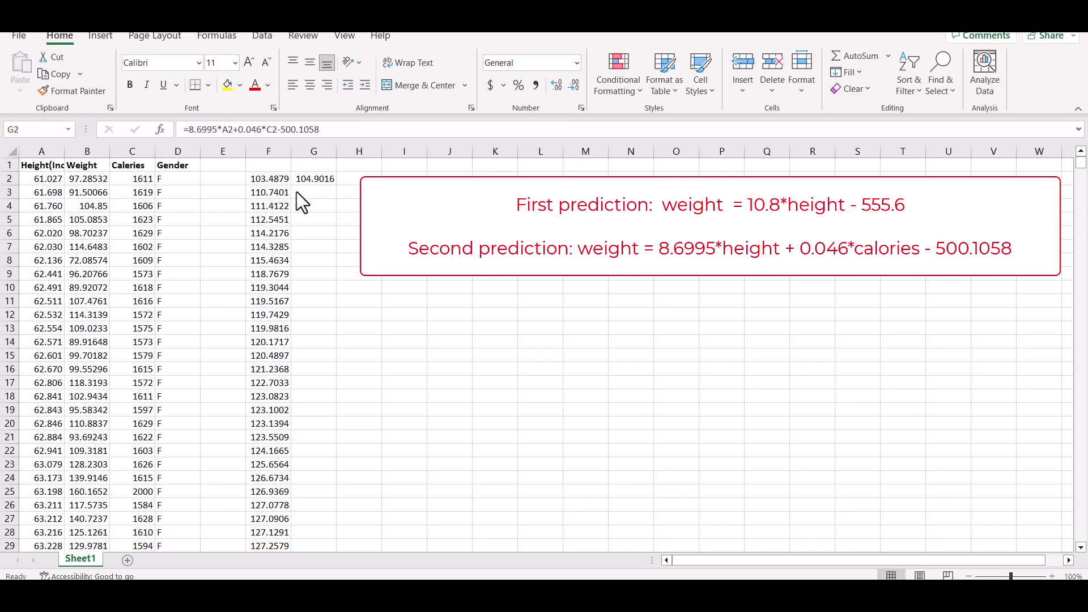
# - Fill the G2 formula =8.6995*A2+0.046*C2-500.1058 down column G
pyautogui.click(326, 178)
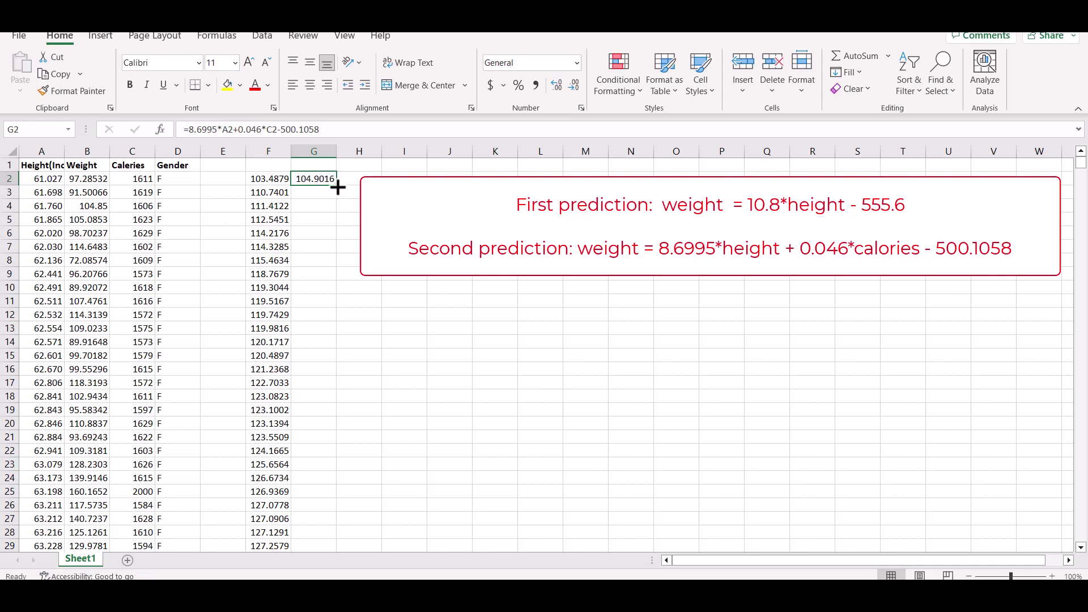
pyautogui.moveTo(338, 188); pyautogui.dragTo(367, 506)
pyautogui.scroll(1, 382, 481)
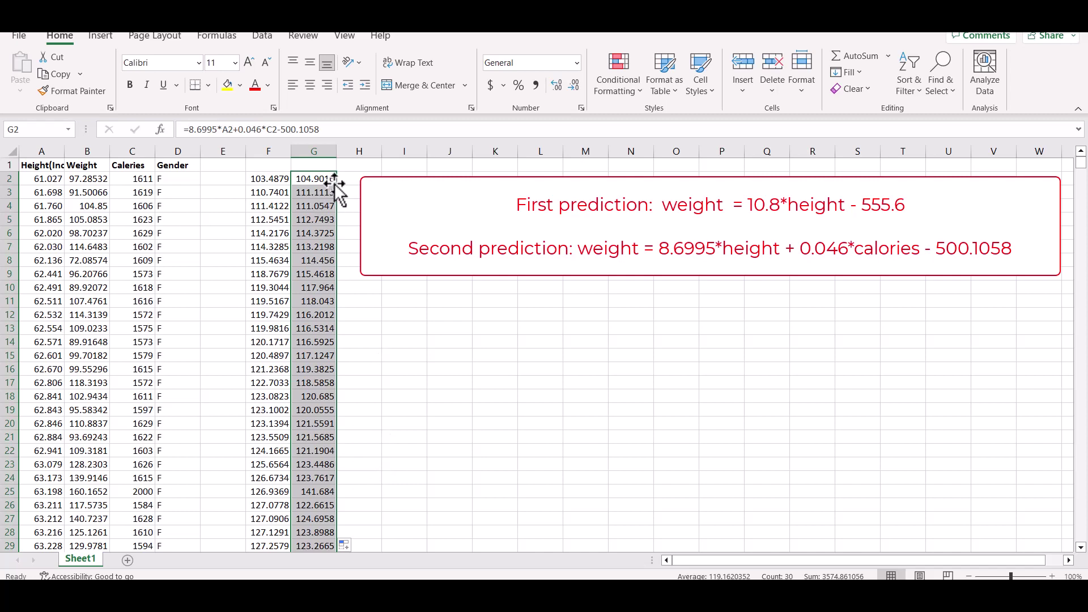
pyautogui.click(317, 190)
pyautogui.click(377, 318)
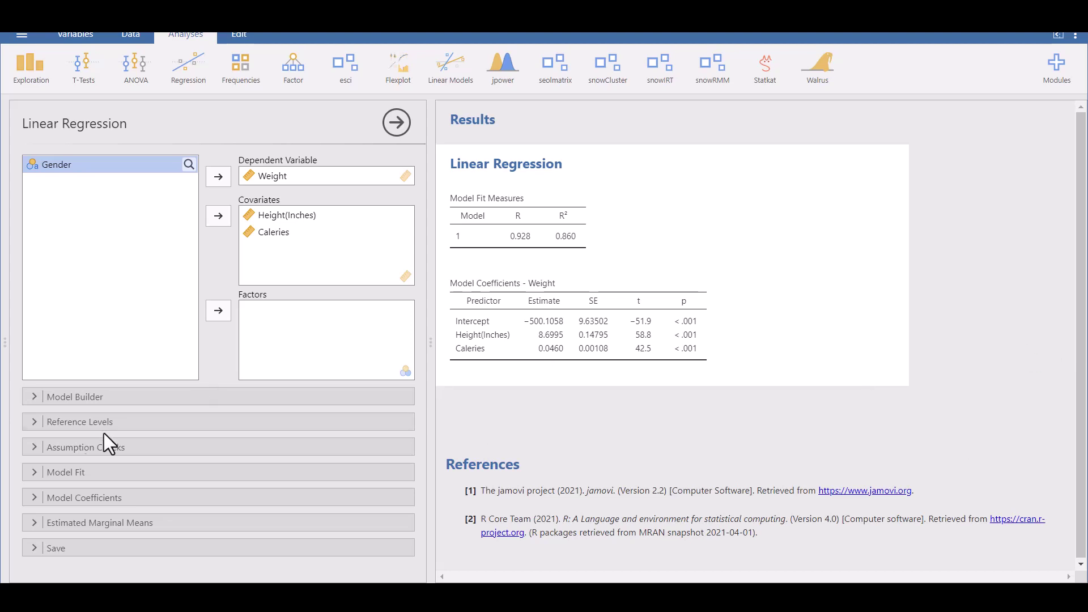
# - Move Calories out of Block 1 into a new Block 2 as a main effect
pyautogui.click(32, 397)
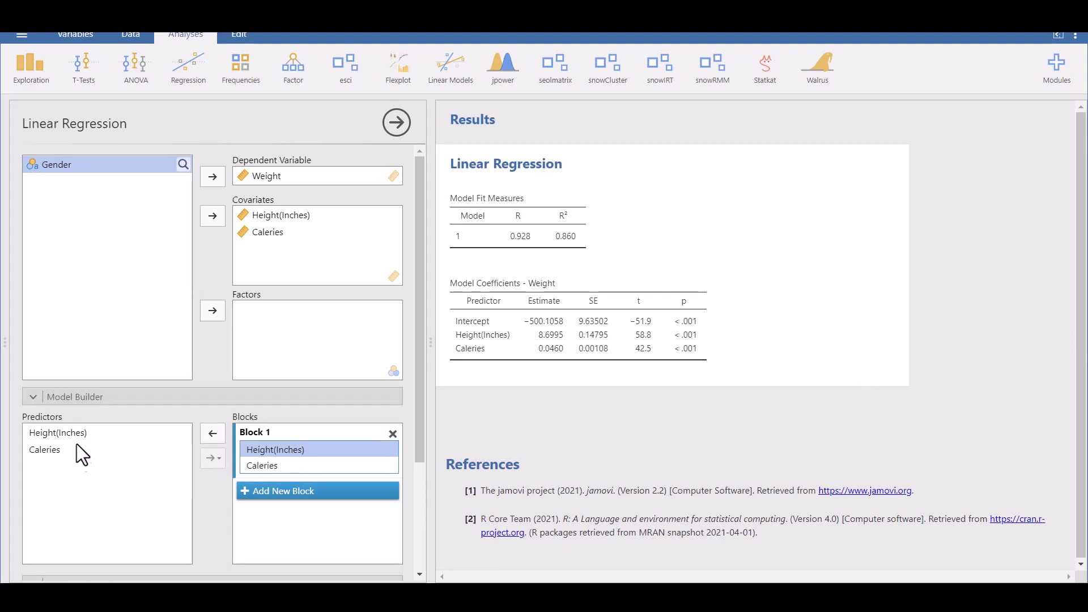
pyautogui.click(259, 465)
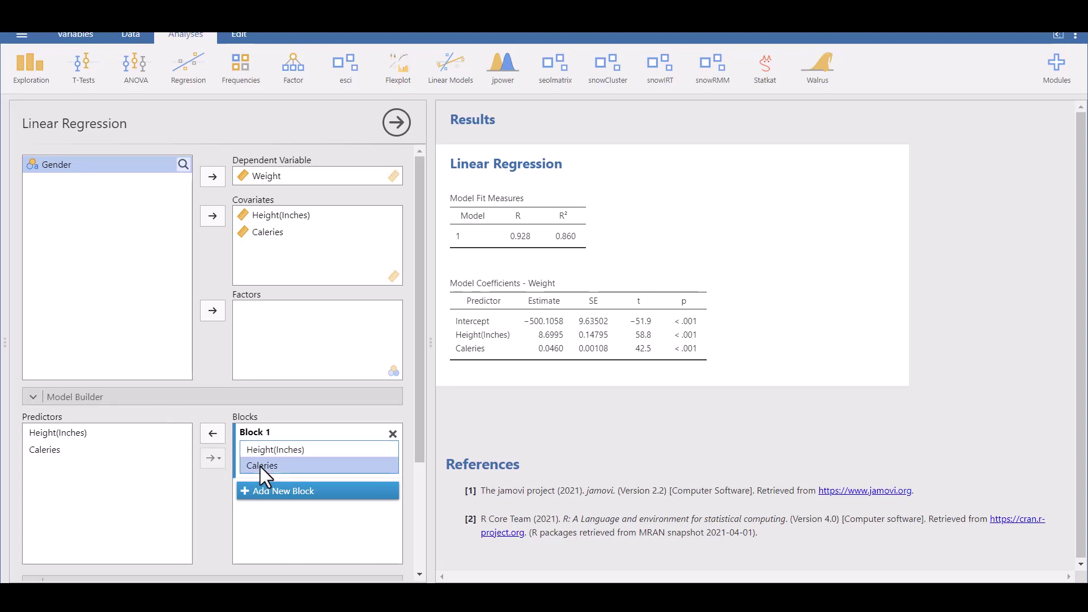
pyautogui.click(215, 435)
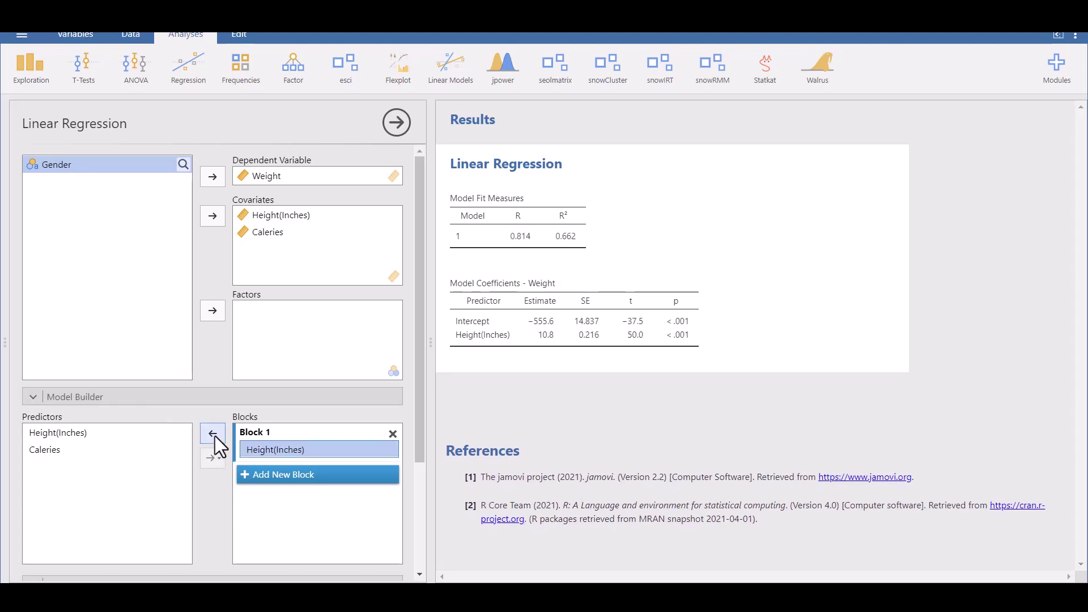
pyautogui.click(268, 475)
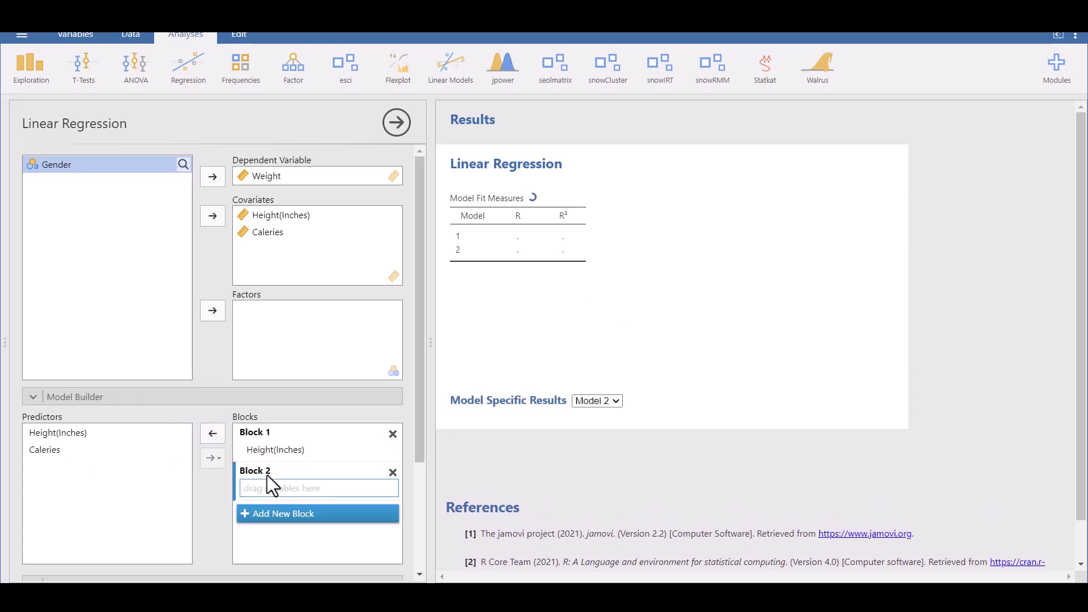
pyautogui.click(48, 453)
pyautogui.click(214, 458)
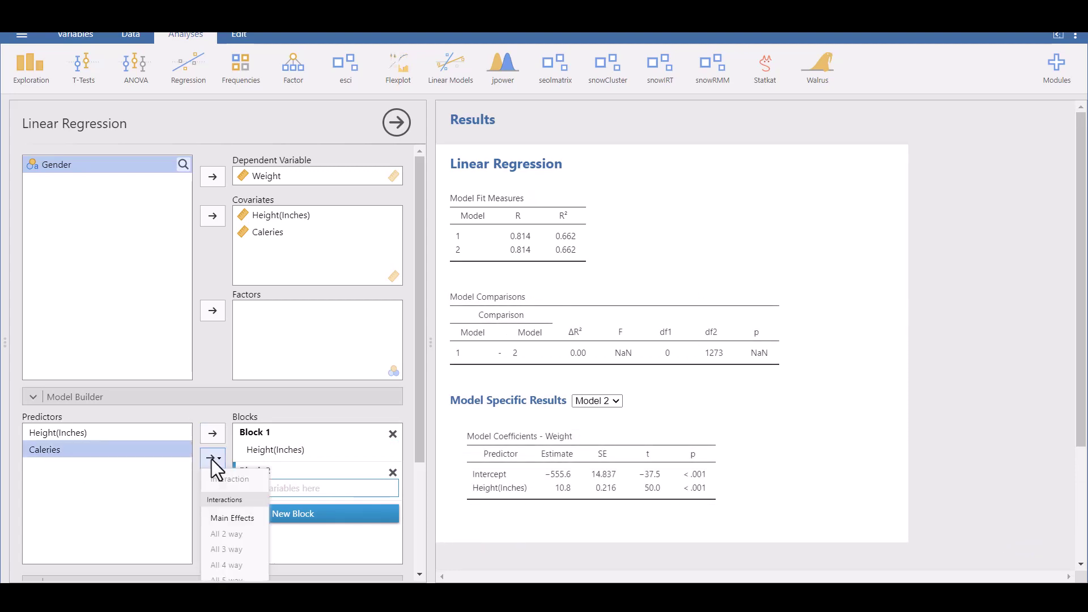
pyautogui.click(217, 519)
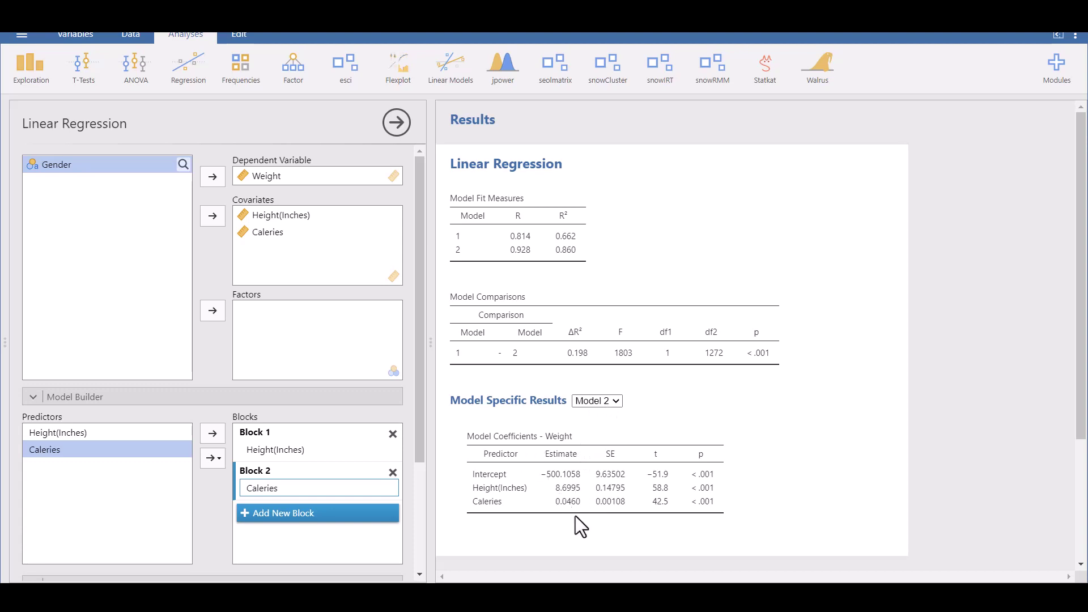
# - Switch the model-specific coefficients from Model 1 to Model 2
pyautogui.click(618, 403)
pyautogui.click(610, 413)
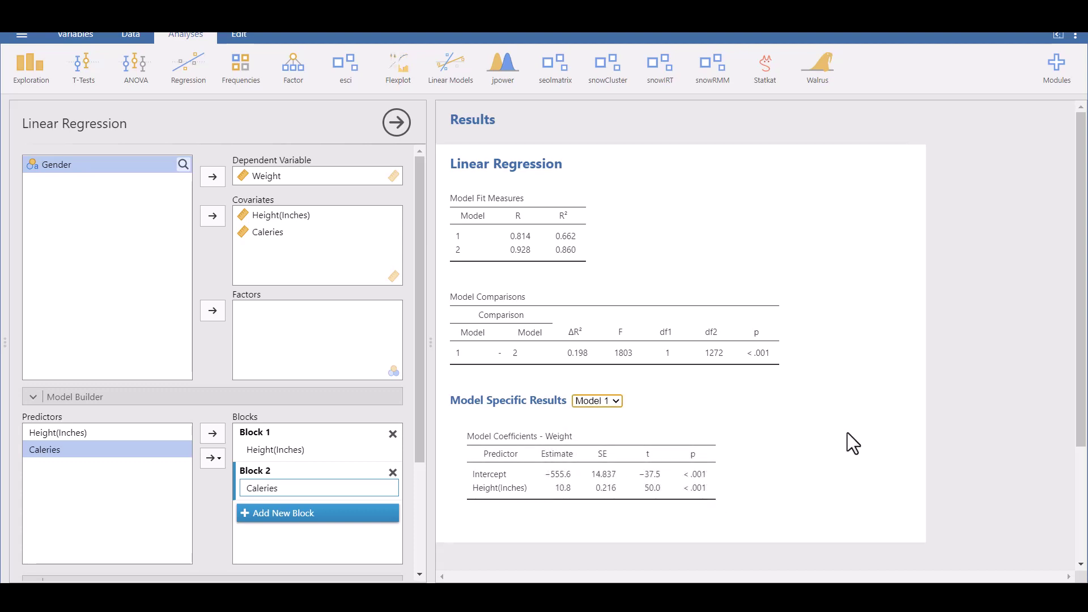
pyautogui.click(619, 400)
pyautogui.click(611, 423)
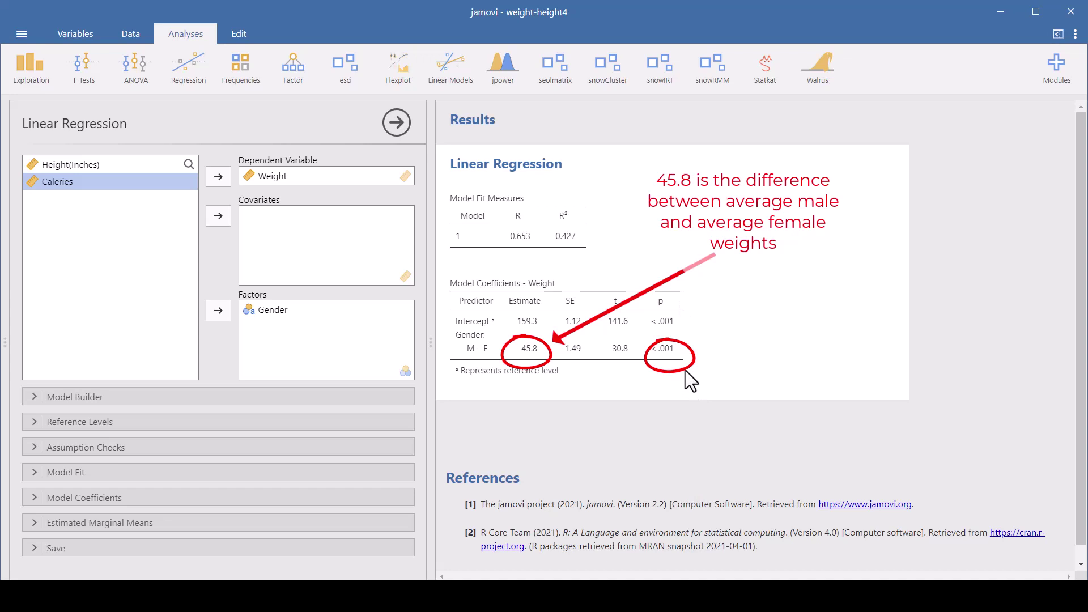
# - Add Height(Inches) and Caleries as covariates, then select Height(Inches) in Block 1
pyautogui.click(39, 399)
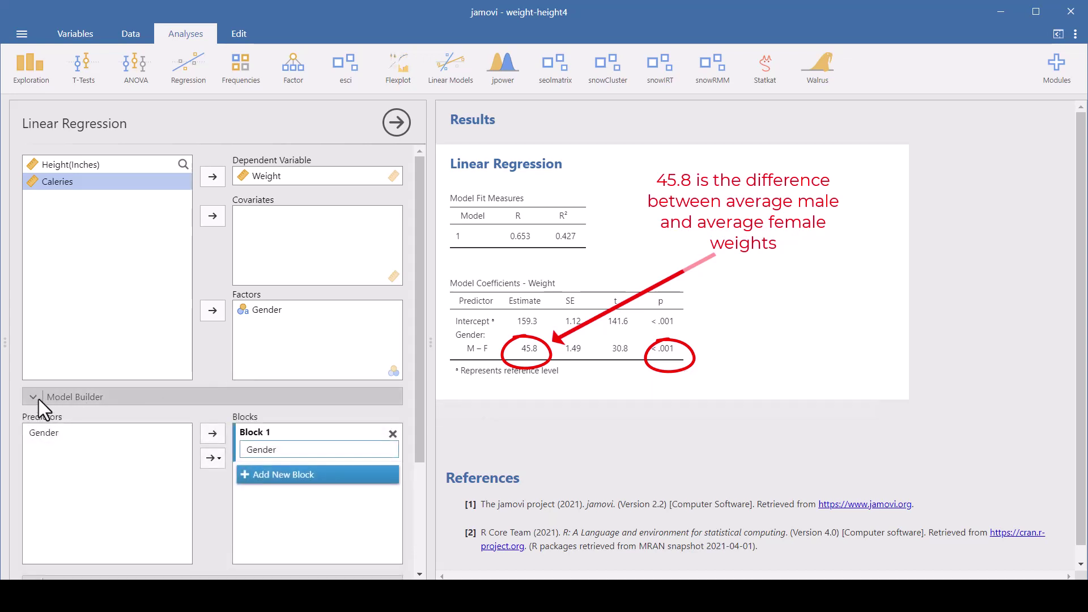
pyautogui.click(107, 165)
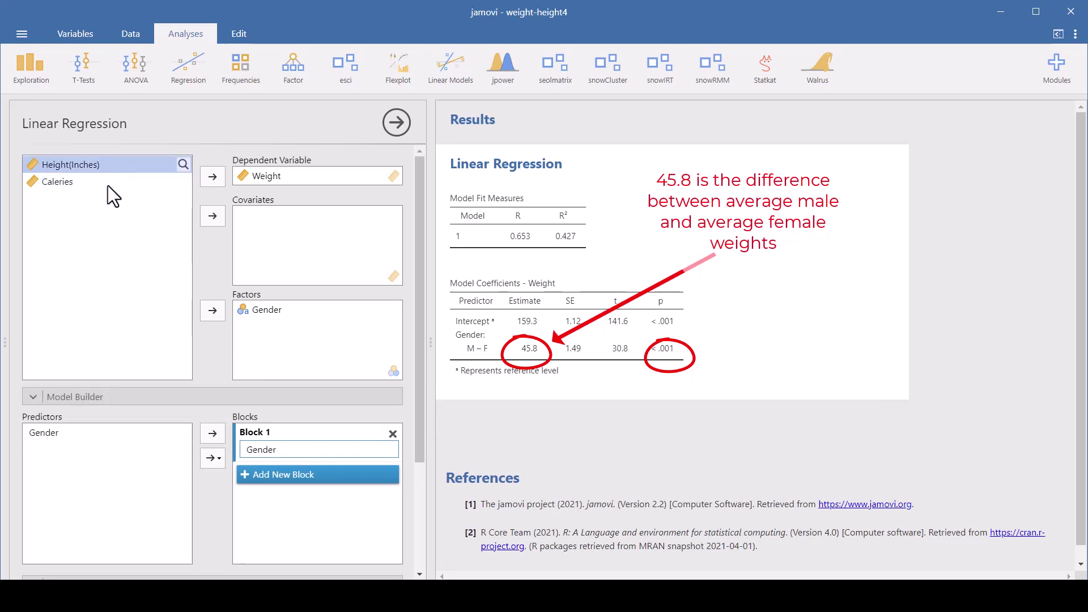
pyautogui.click(108, 184)
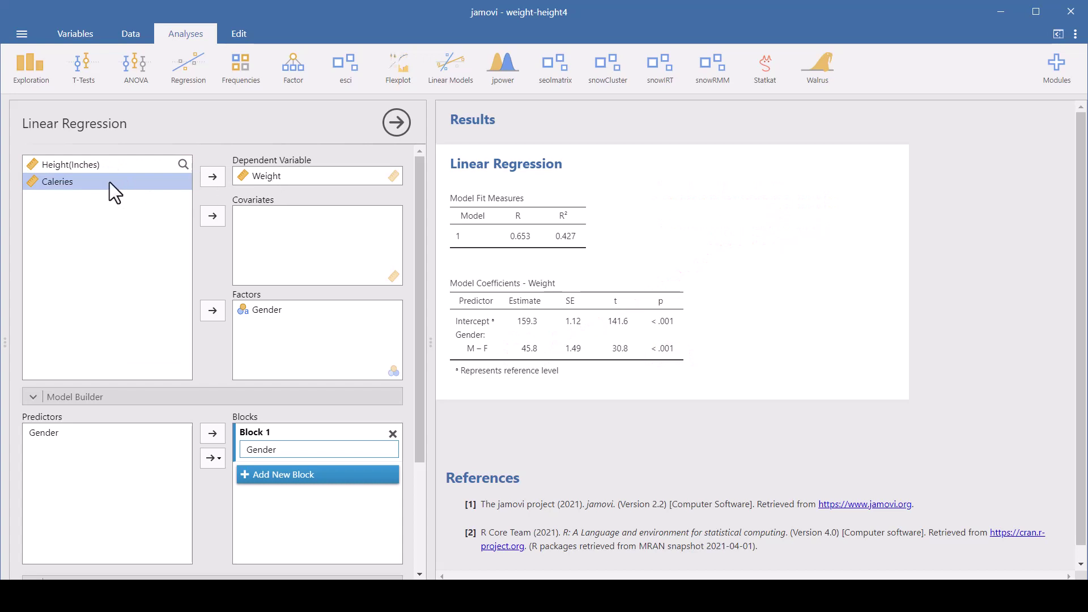
pyautogui.click(147, 164)
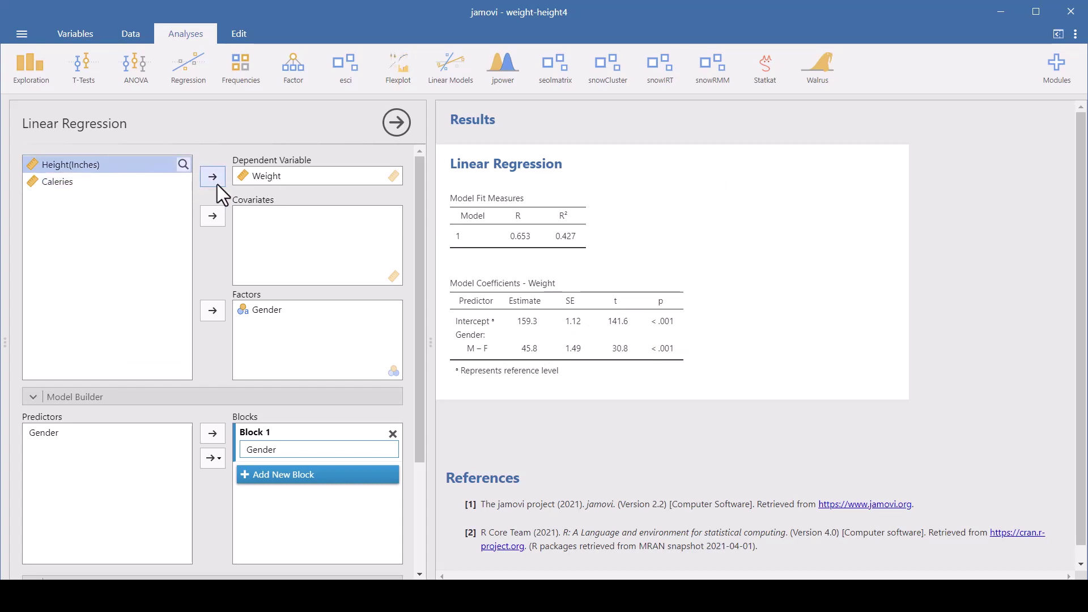
pyautogui.click(212, 214)
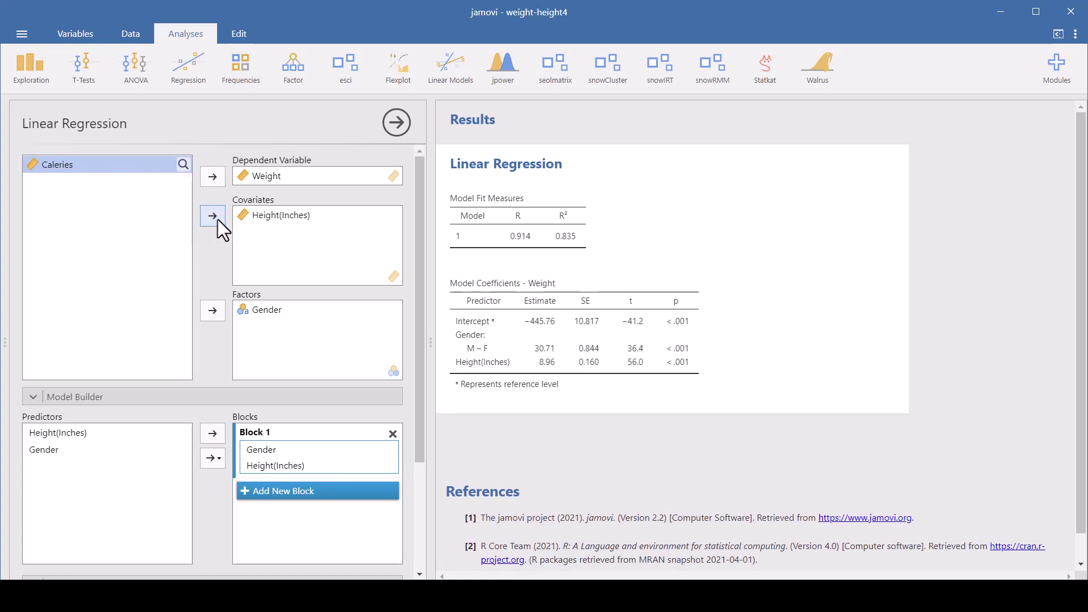
pyautogui.click(218, 221)
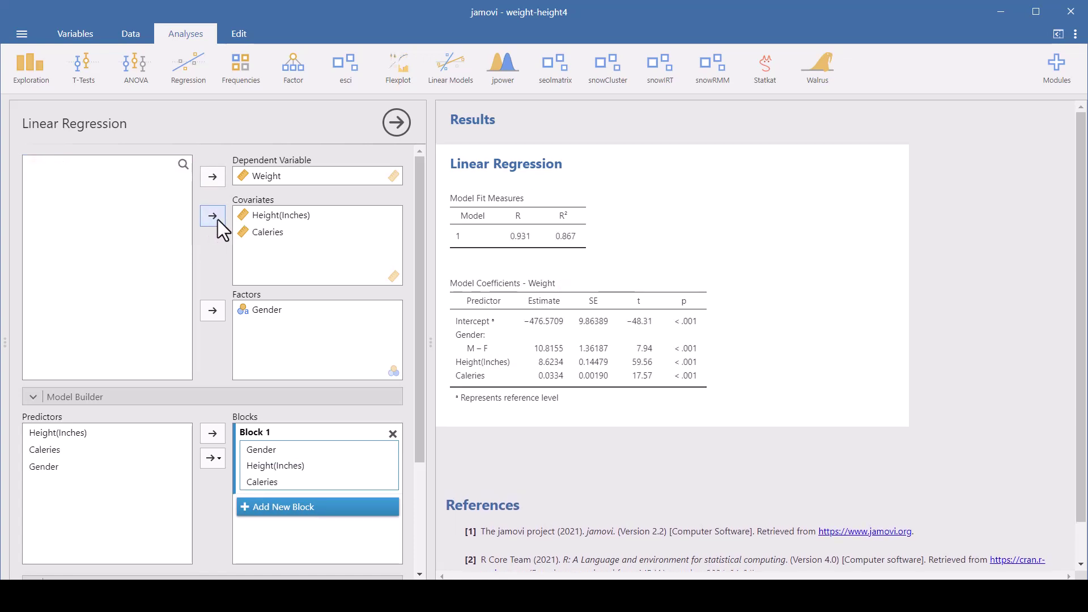
pyautogui.click(278, 464)
# - Take Height(Inches) and Caleries out of Block 1, leaving only Gender, and add a new block
pyautogui.click(208, 438)
pyautogui.click(289, 470)
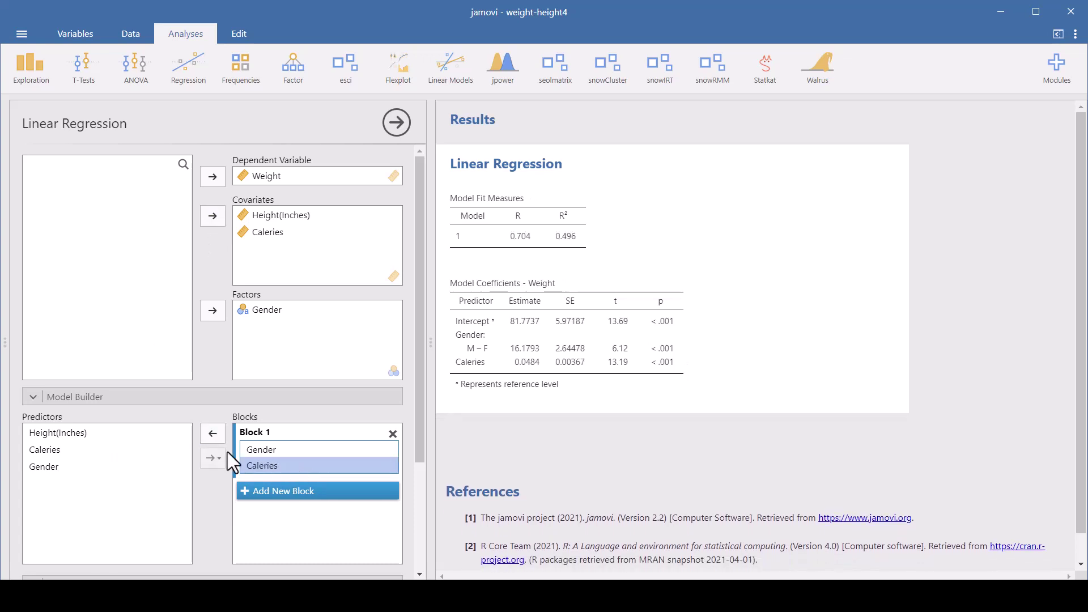
pyautogui.click(210, 432)
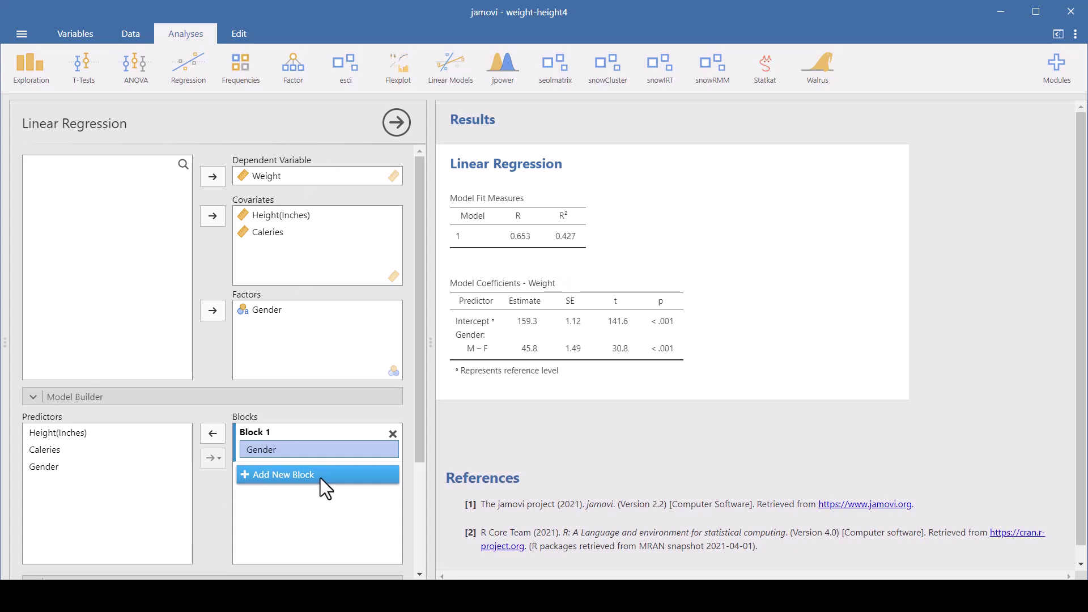
pyautogui.click(321, 478)
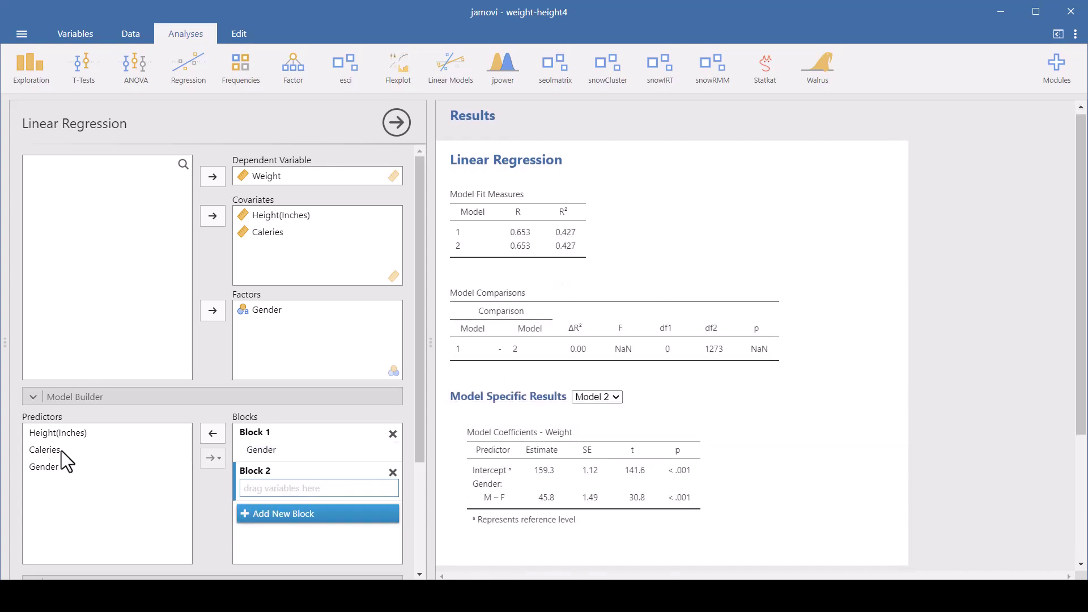
# - Add Caleries and Height(Inches) to Block 2 as main effects
pyautogui.click(61, 450)
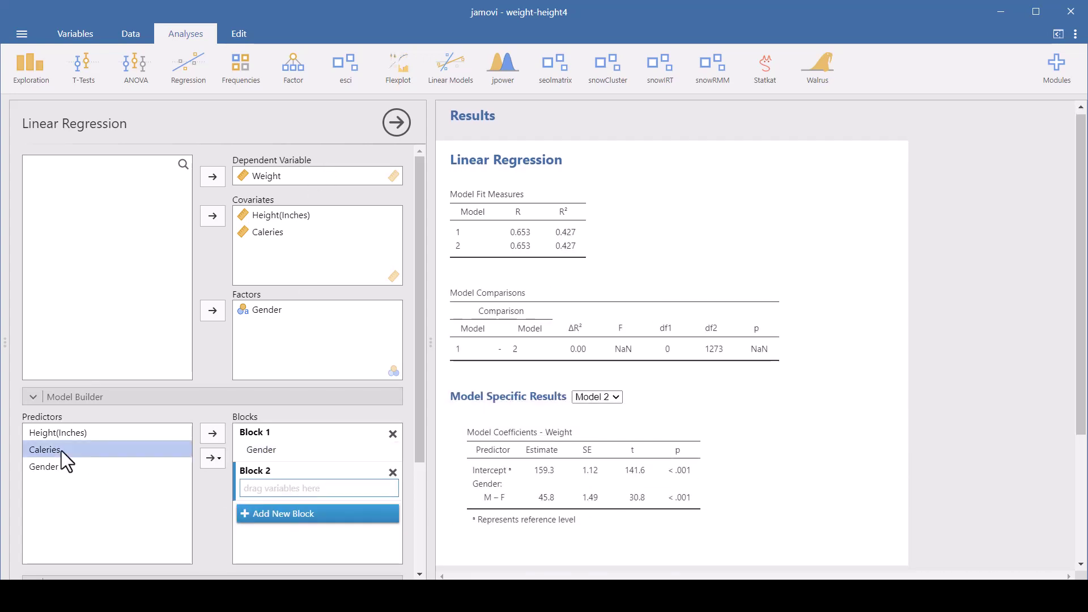
pyautogui.click(212, 458)
pyautogui.click(233, 518)
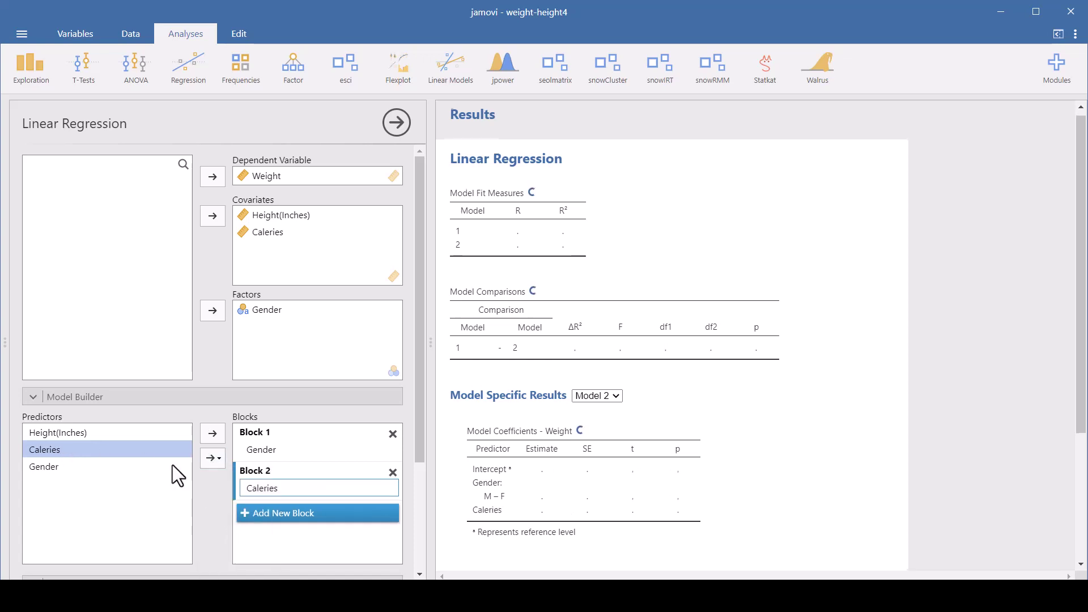
pyautogui.click(111, 433)
pyautogui.click(213, 458)
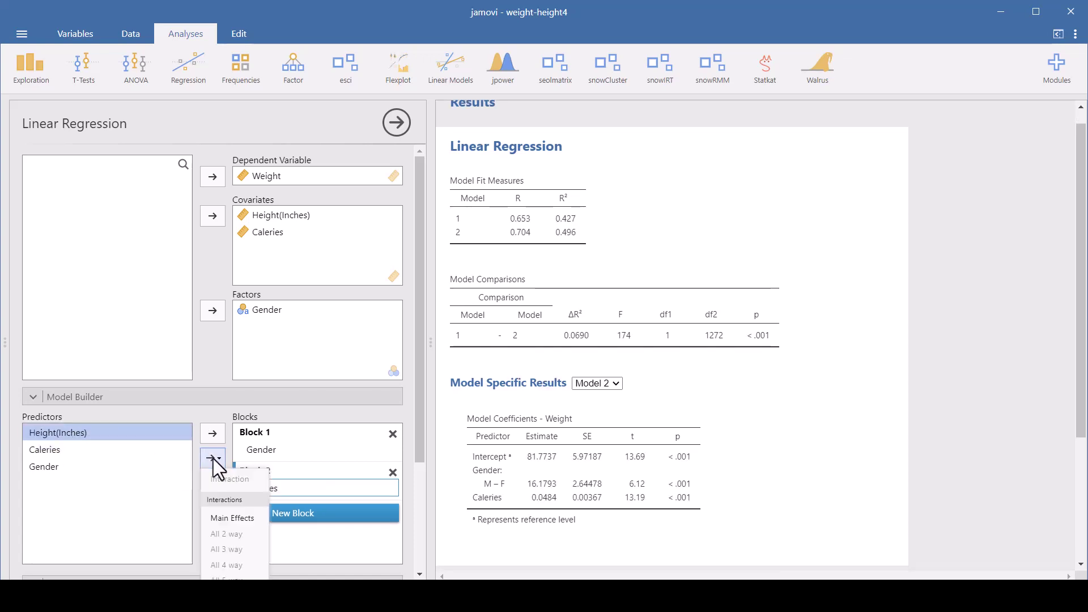
pyautogui.click(236, 520)
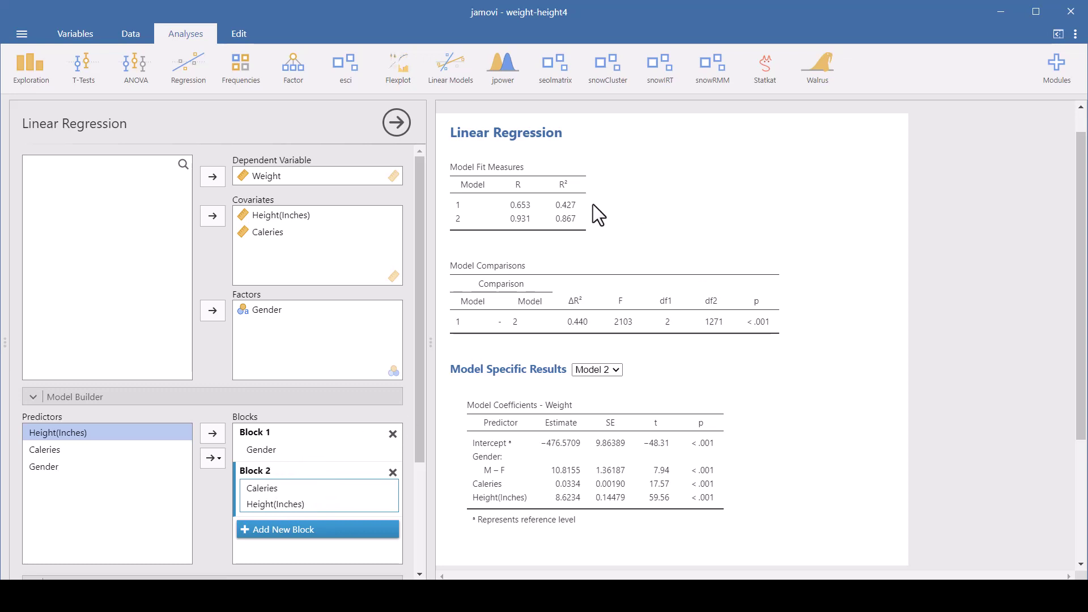
# - Compare Model 1 and Model 2 coefficients in Model Specific Results, ending on Model 2
pyautogui.click(614, 370)
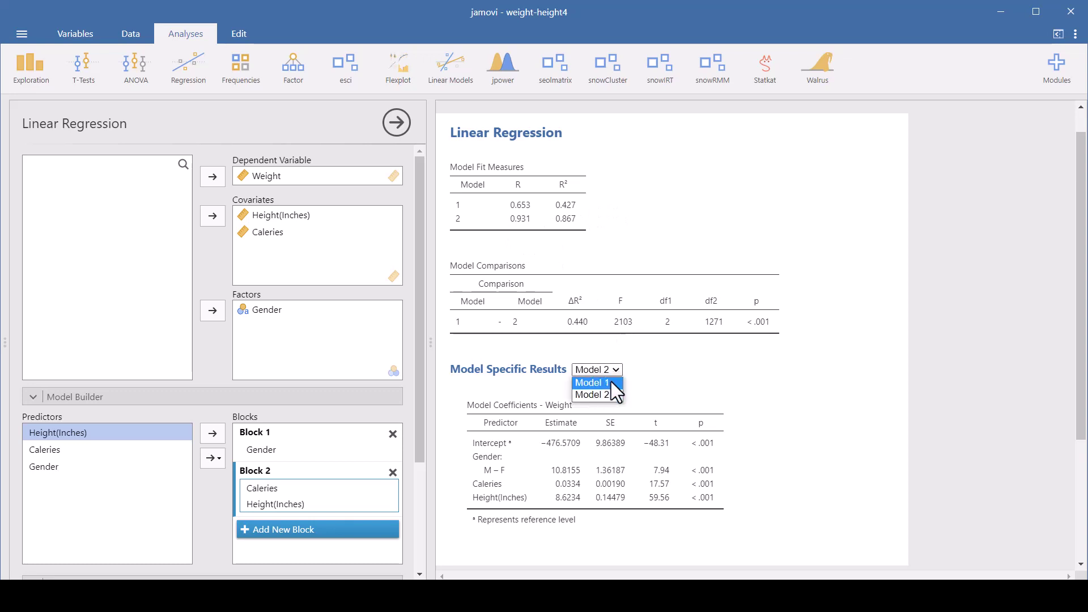
pyautogui.click(611, 383)
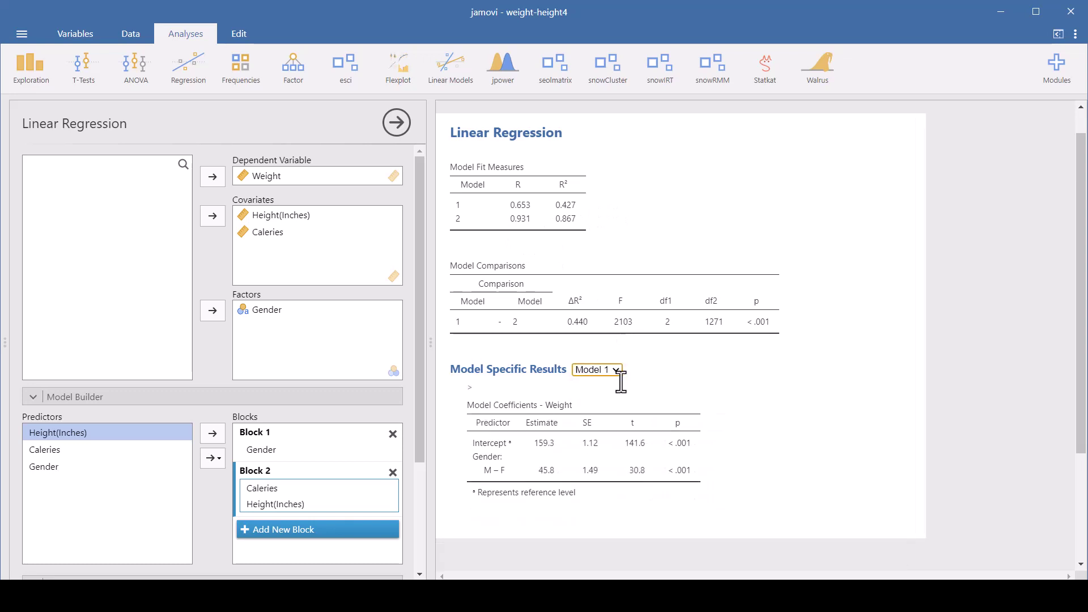
pyautogui.click(615, 369)
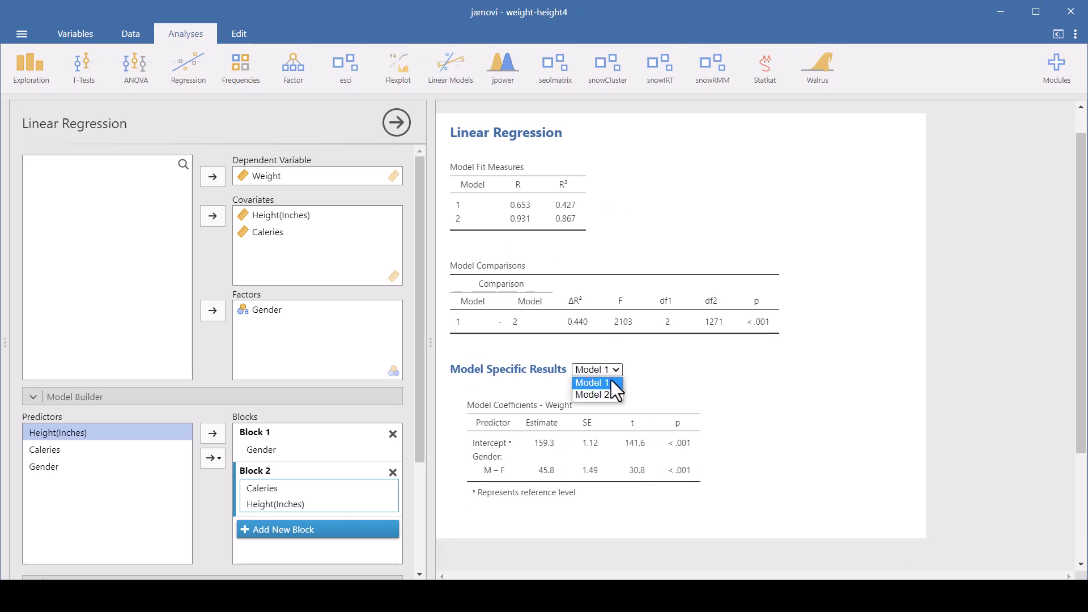
pyautogui.click(608, 391)
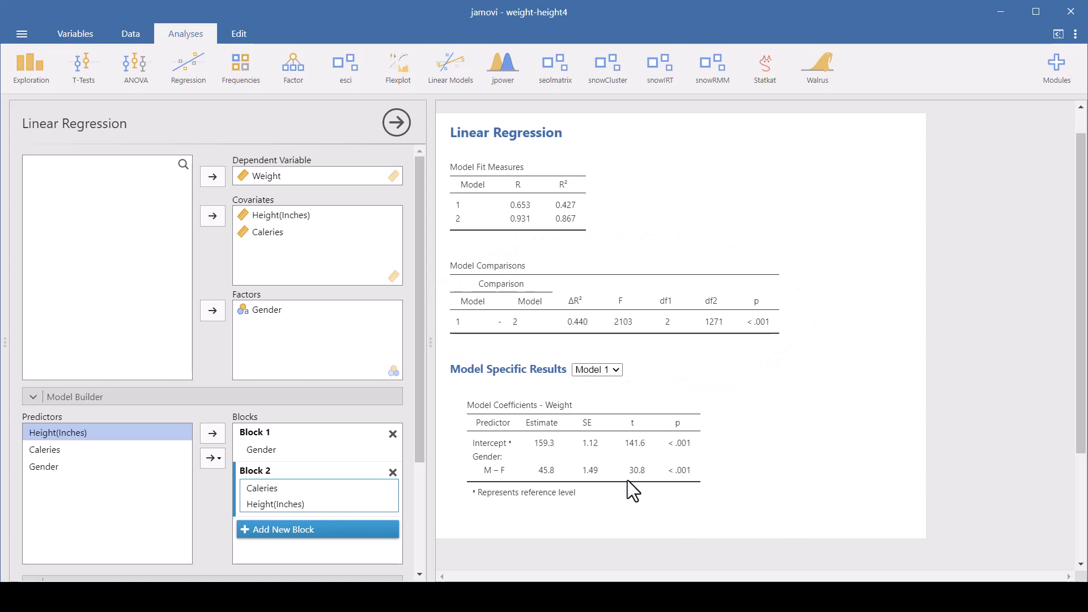
pyautogui.click(602, 370)
pyautogui.click(607, 396)
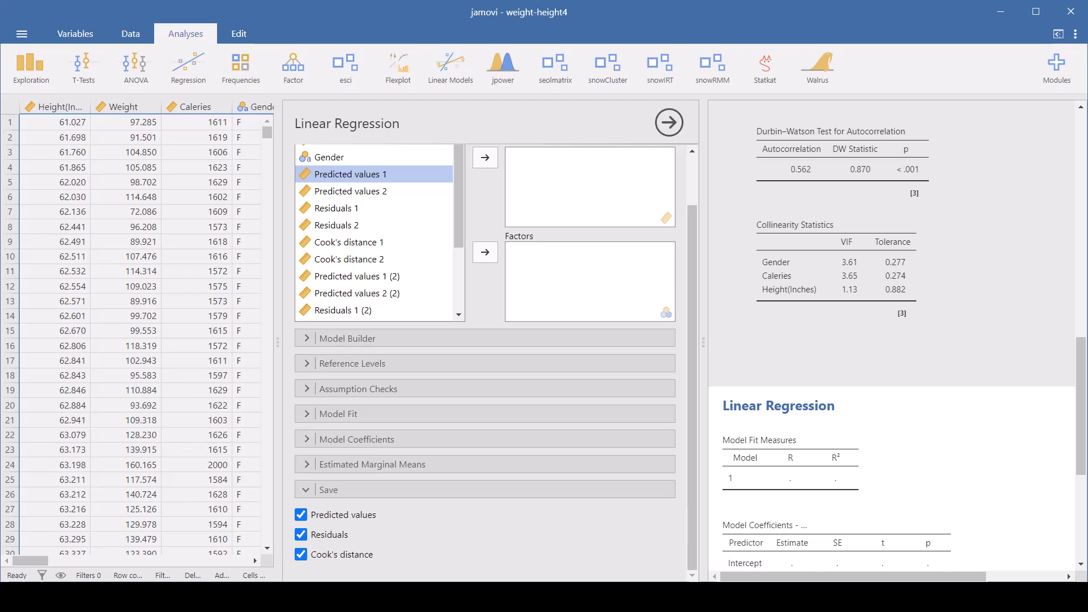
# - Scroll the data grid to Predicted values 1 and check its 159.299 and 205.106 values, e.g. row 63
pyautogui.moveTo(36, 560); pyautogui.dragTo(55, 560)
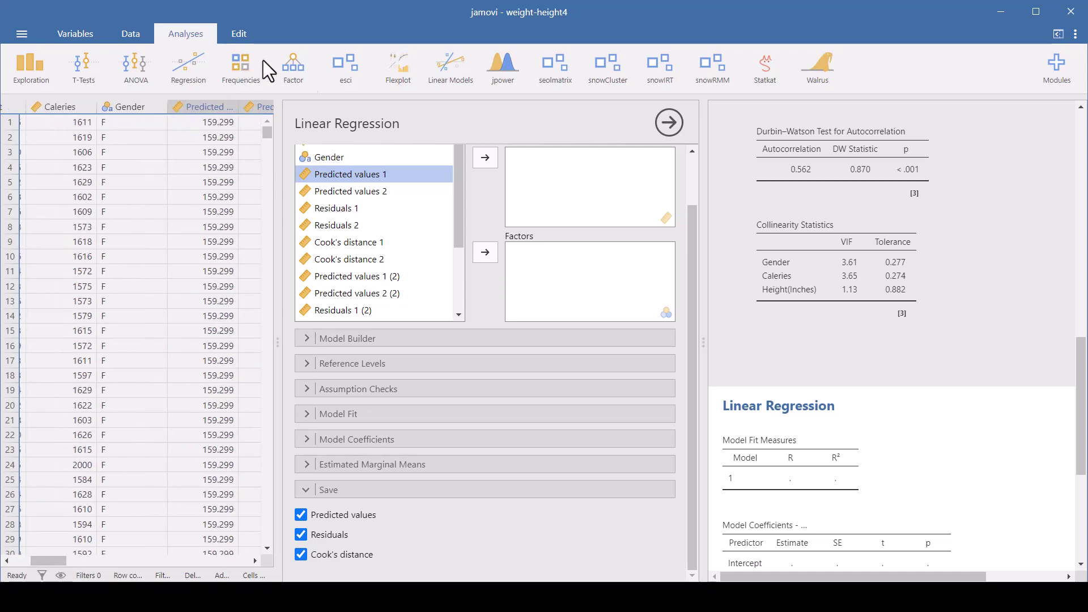
pyautogui.click(313, 76)
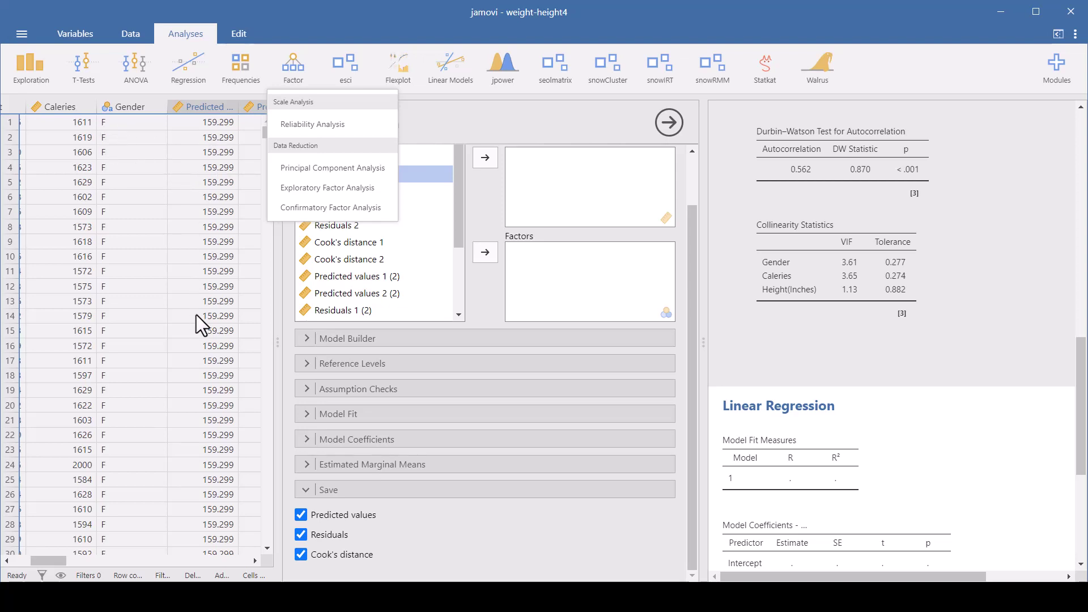
pyautogui.scroll(-15, 211, 297)
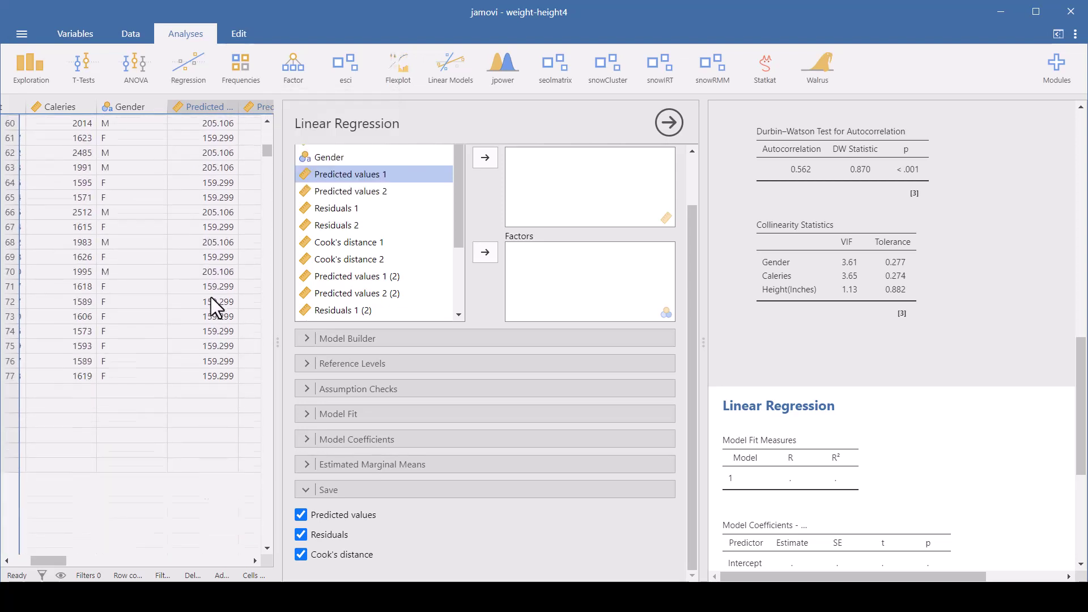
pyautogui.scroll(2, 173, 277)
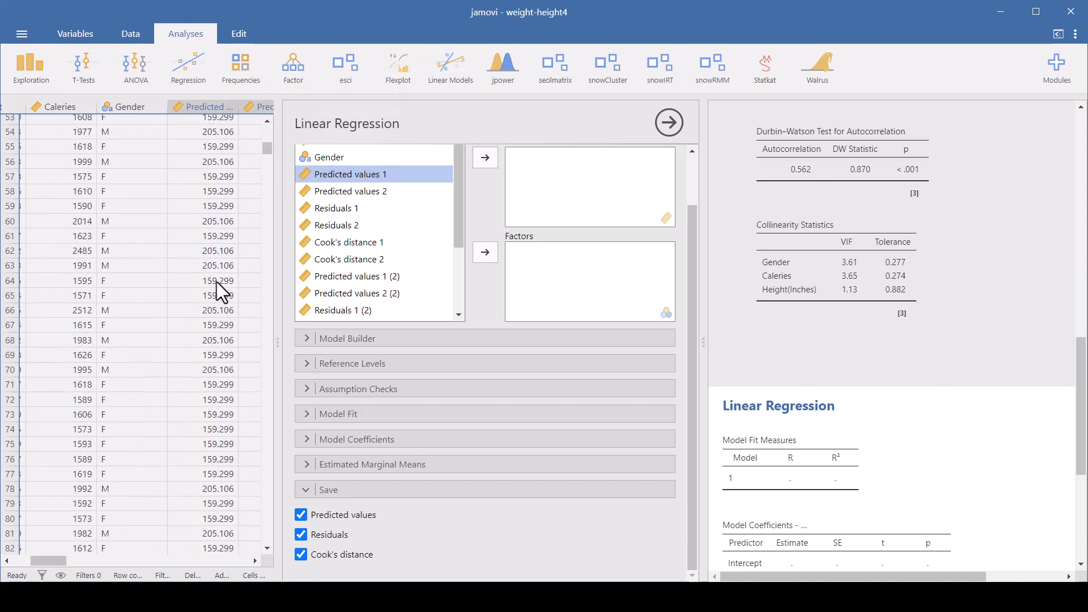
pyautogui.click(185, 268)
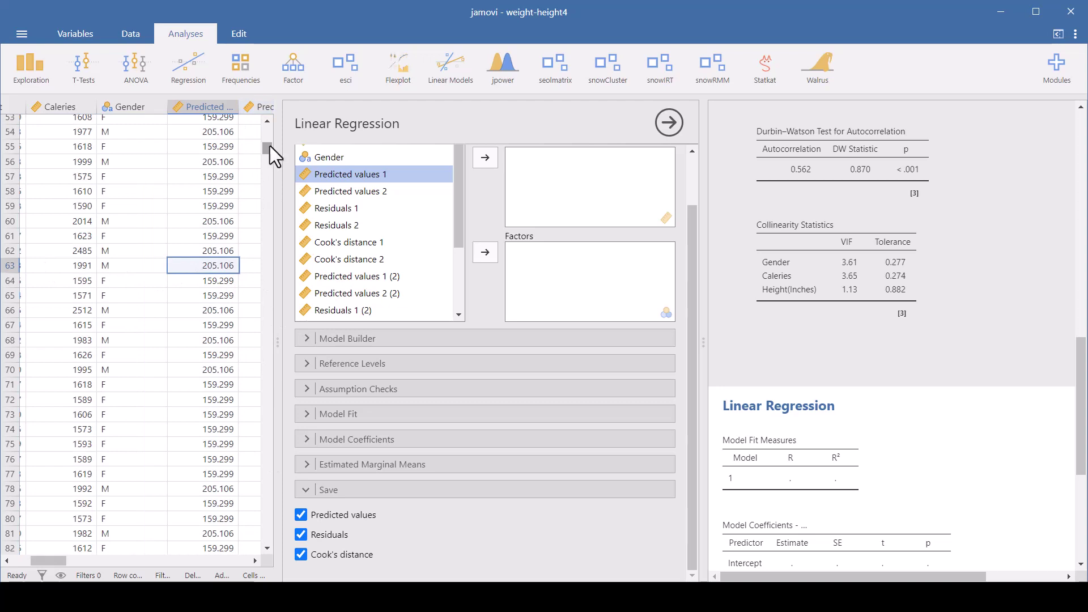
pyautogui.moveTo(270, 147); pyautogui.dragTo(268, 114)
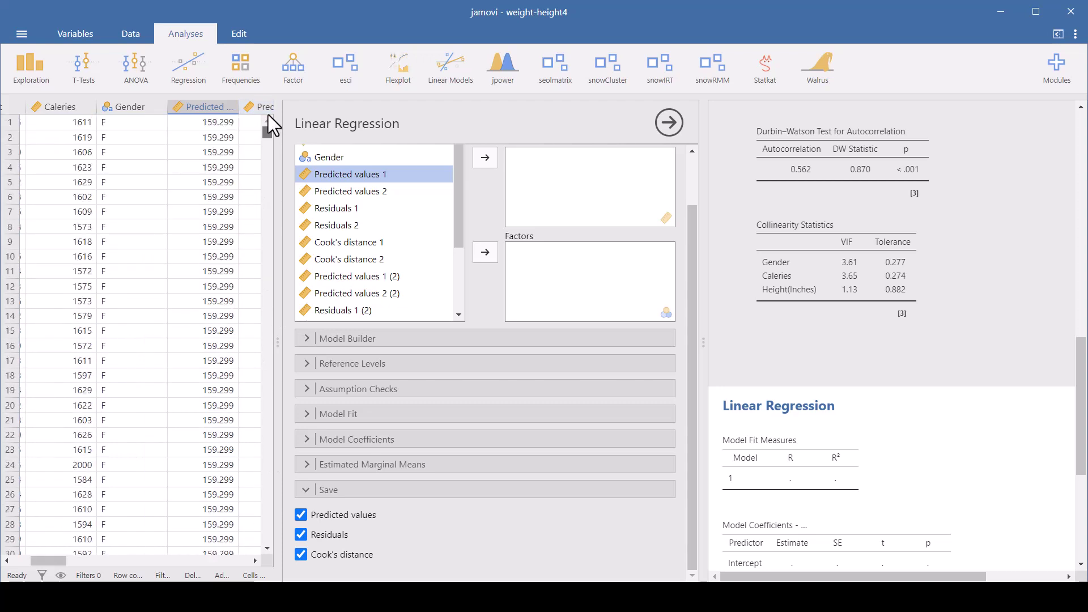
# - Check Model 2's predicted values, such as 119.173 in row 17, beside the Residuals 1 and 2 columns
pyautogui.click(254, 559)
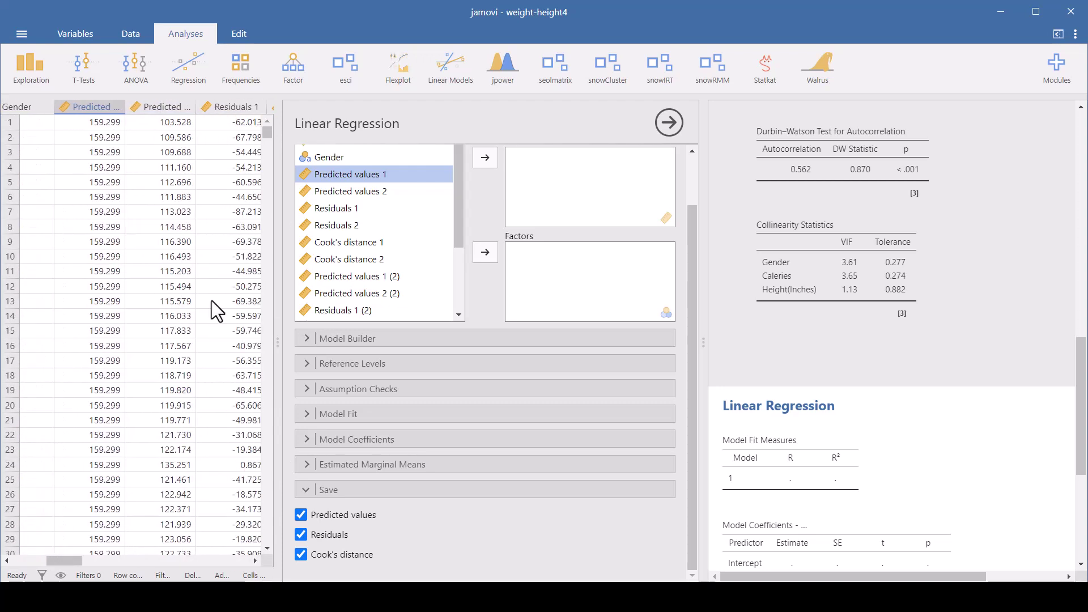
pyautogui.click(174, 121)
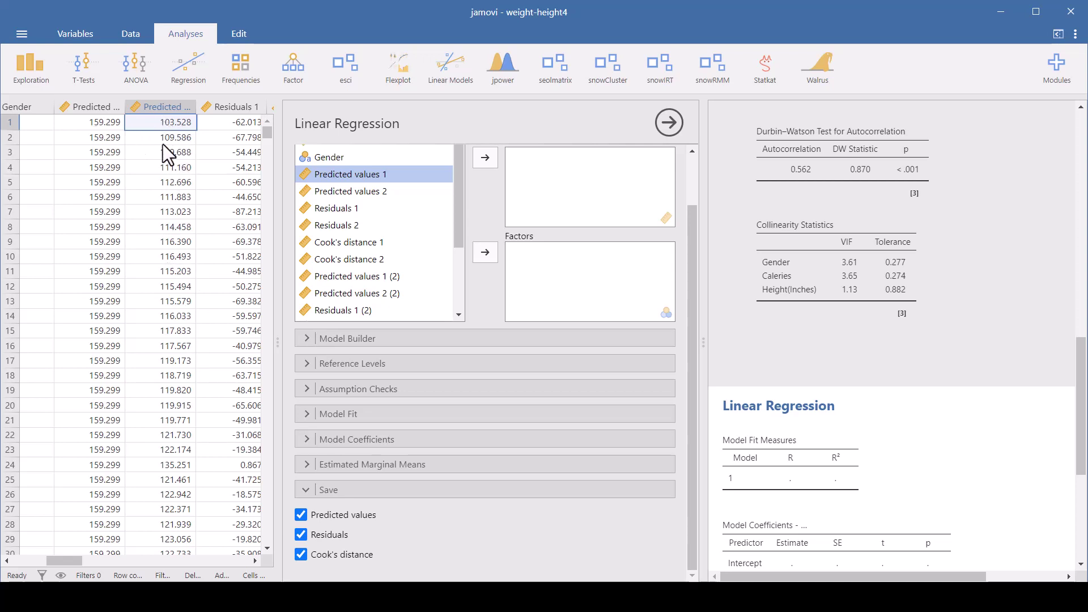
pyautogui.click(165, 366)
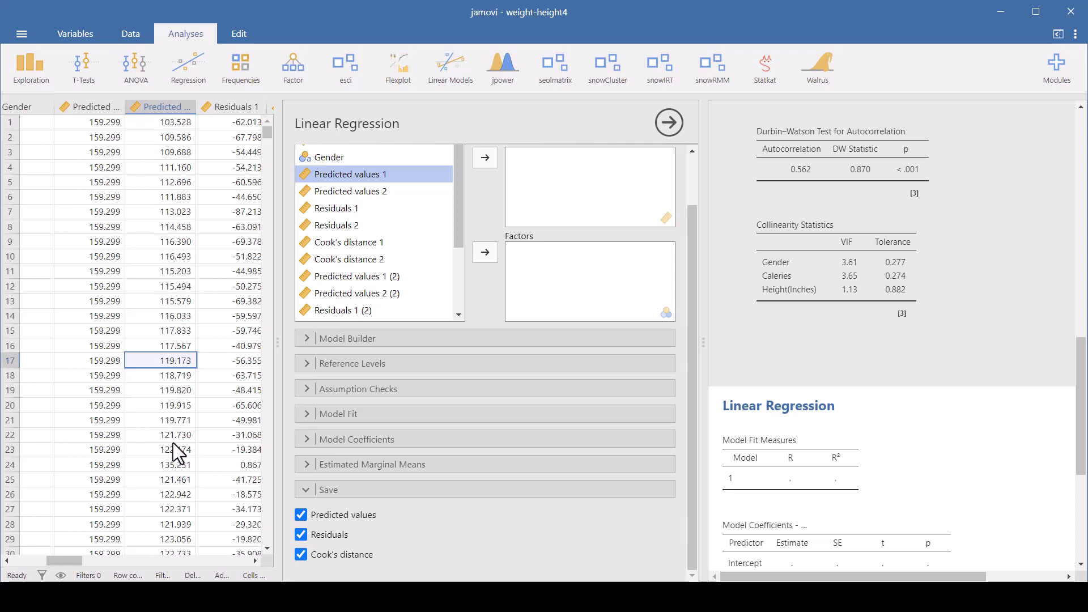
pyautogui.hscroll(5, 253, 560)
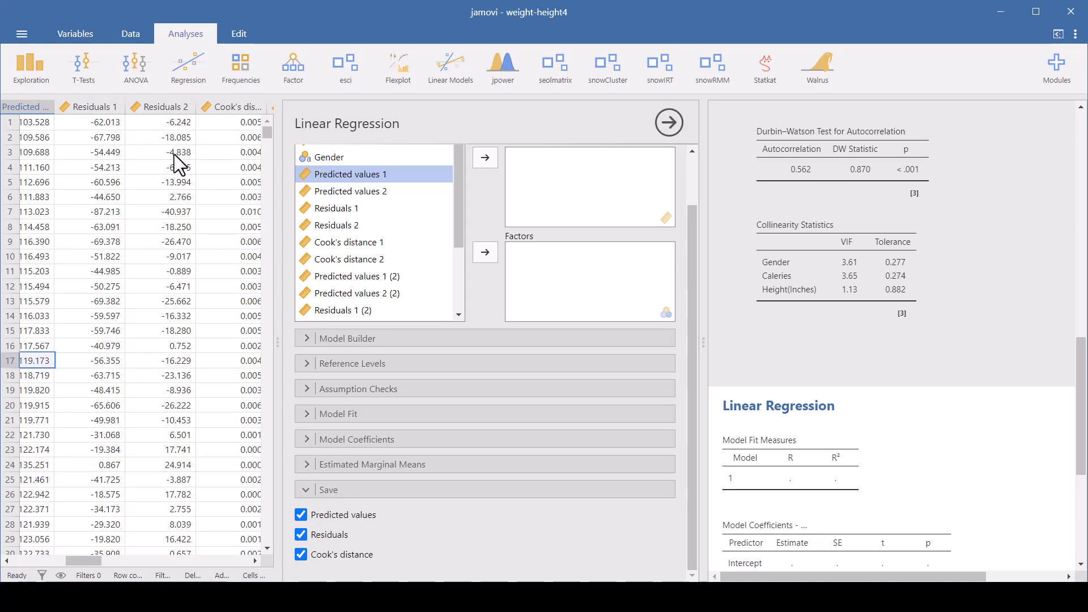
# - Scroll down through the Cook's distance columns and on to the later predicted values columns
pyautogui.hscroll(3, 219, 348)
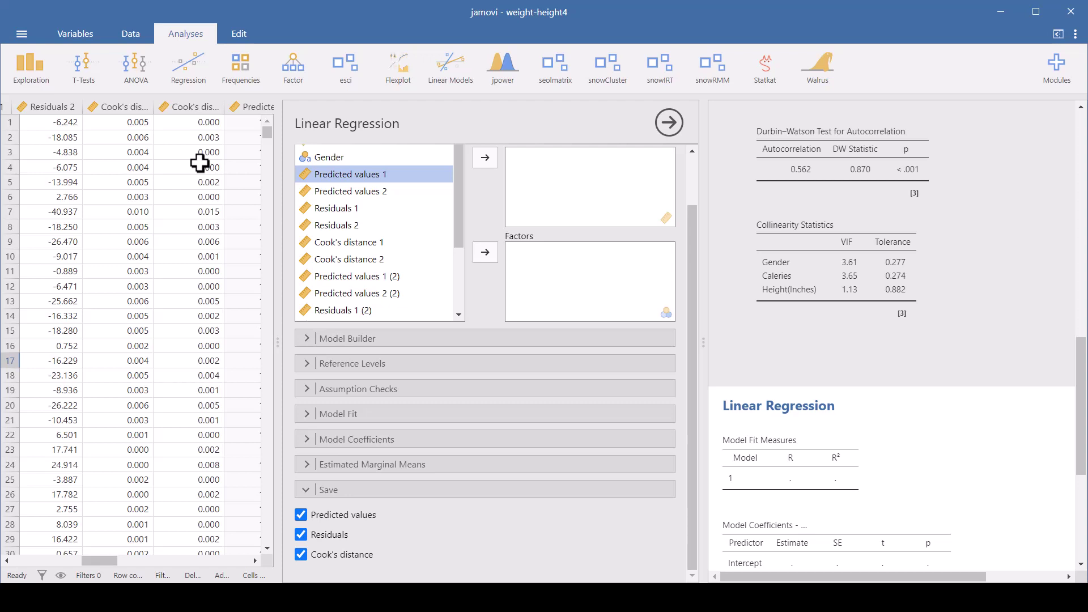
pyautogui.scroll(-4, 202, 182)
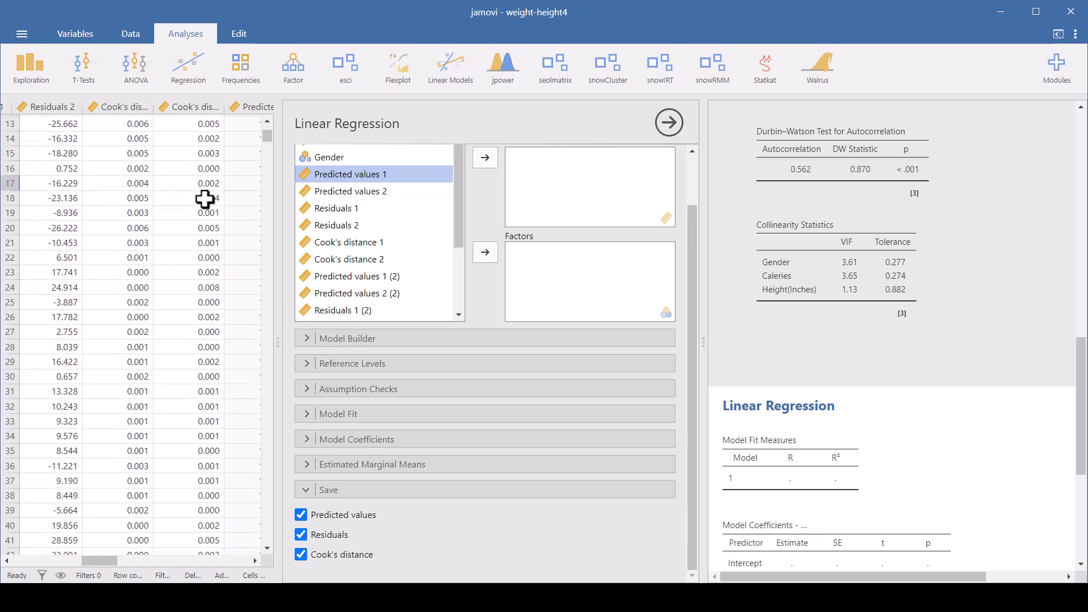
pyautogui.scroll(-6, 205, 199)
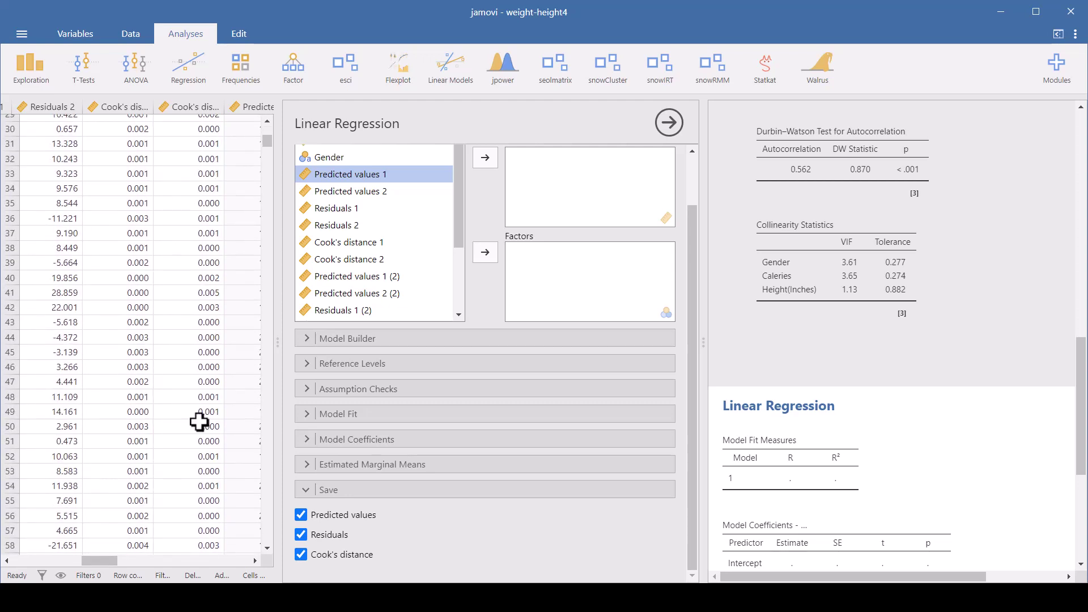
pyautogui.click(255, 561)
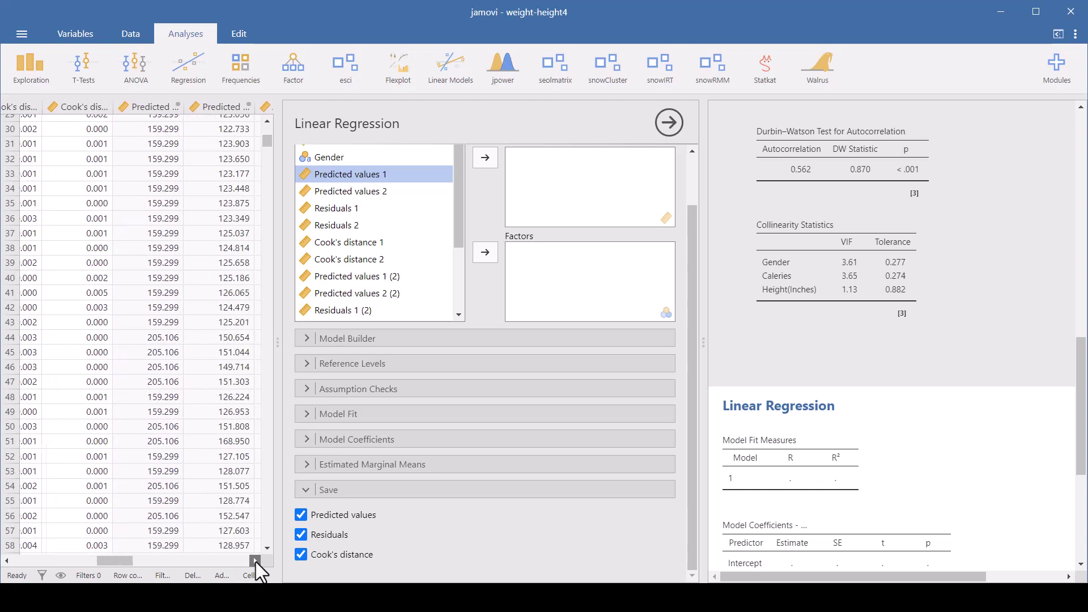